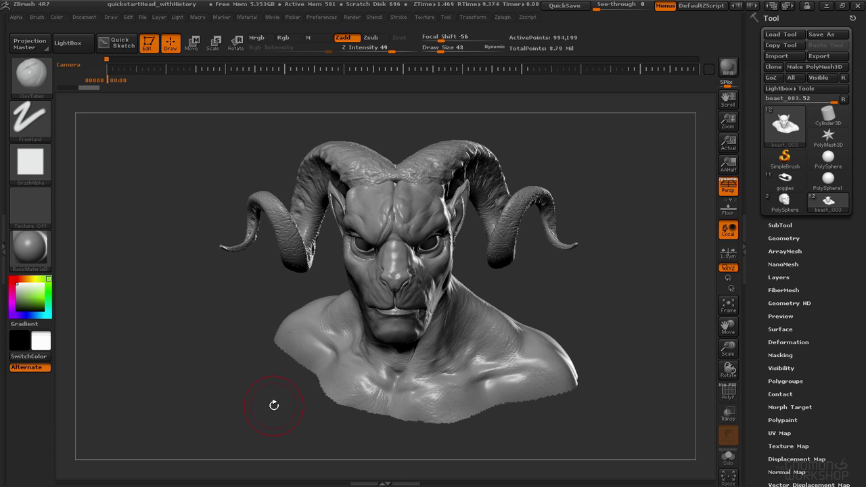
Step: Enable interface customization in the Config preferences
{"action": "mouse_move", "coordinate": [280, 149]}
{"action": "left_mouse_down", "text": "alt"}
{"action": "mouse_move", "coordinate": [277, 185]}
{"action": "mouse_move", "coordinate": [242, 201]}
{"action": "mouse_move", "coordinate": [234, 153]}
{"action": "mouse_move", "coordinate": [277, 179]}
{"action": "left_mouse_up", "text": "alt"}
{"action": "left_click", "coordinate": [316, 17]}
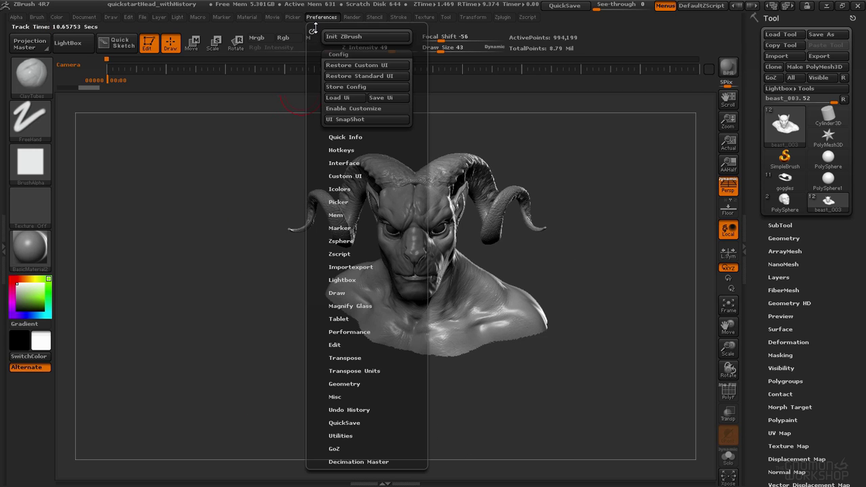
{"action": "left_click", "coordinate": [338, 53]}
{"action": "left_click", "coordinate": [338, 53]}
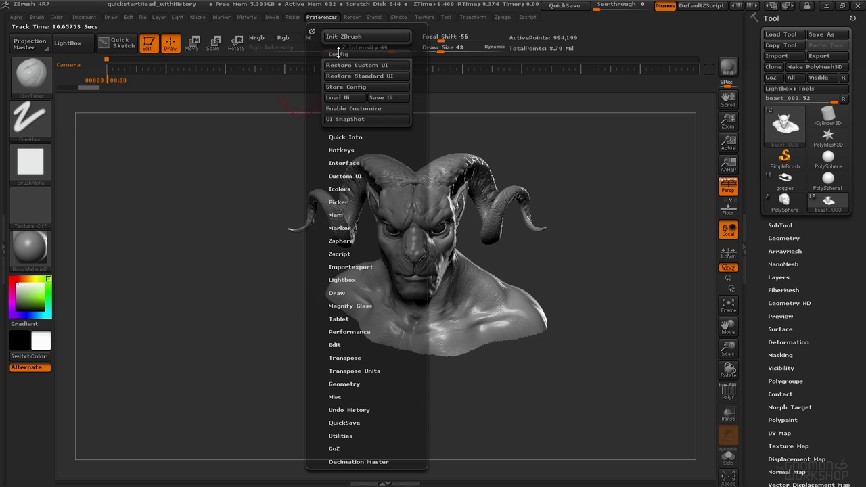
{"action": "left_click", "coordinate": [354, 109]}
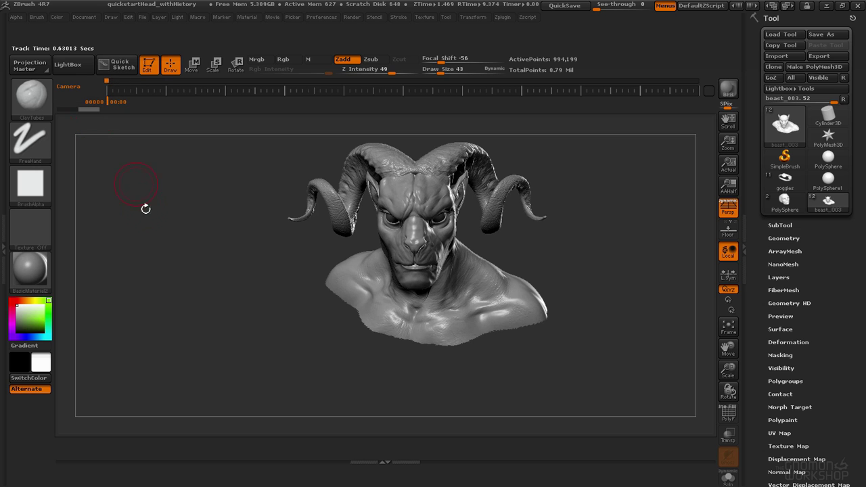
Step: Move the Quick Sketch button beside the point counts on the top shelf, and remove it from the interface
{"action": "left_click", "coordinate": [121, 67]}
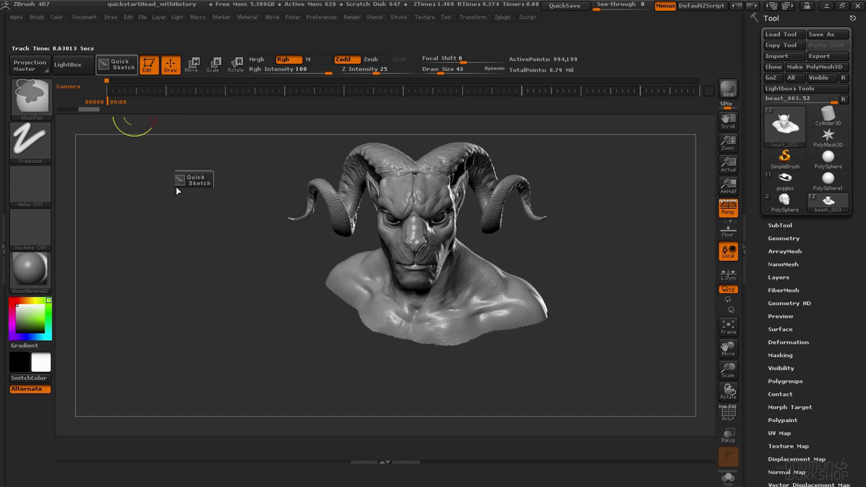
{"action": "mouse_move", "coordinate": [111, 107]}
{"action": "left_mouse_down", "text": "ctrl+alt"}
{"action": "mouse_move", "coordinate": [117, 82]}
{"action": "mouse_move", "coordinate": [116, 107]}
{"action": "mouse_move", "coordinate": [228, 172]}
{"action": "mouse_move", "coordinate": [311, 83]}
{"action": "mouse_move", "coordinate": [615, 65]}
{"action": "mouse_move", "coordinate": [376, 169]}
{"action": "left_mouse_up", "text": "ctrl+alt"}
{"action": "mouse_move", "coordinate": [293, 225]}
{"action": "left_mouse_down", "text": "ctrl+alt"}
{"action": "mouse_move", "coordinate": [92, 425]}
{"action": "mouse_move", "coordinate": [35, 410]}
{"action": "mouse_move", "coordinate": [108, 446]}
{"action": "mouse_move", "coordinate": [110, 481]}
{"action": "mouse_move", "coordinate": [99, 458]}
{"action": "mouse_move", "coordinate": [664, 453]}
{"action": "mouse_move", "coordinate": [729, 436]}
{"action": "mouse_move", "coordinate": [761, 329]}
{"action": "mouse_move", "coordinate": [704, 71]}
{"action": "mouse_move", "coordinate": [718, 86]}
{"action": "mouse_move", "coordinate": [716, 68]}
{"action": "mouse_move", "coordinate": [597, 67]}
{"action": "mouse_move", "coordinate": [609, 67]}
{"action": "left_mouse_up", "text": "ctrl+alt"}
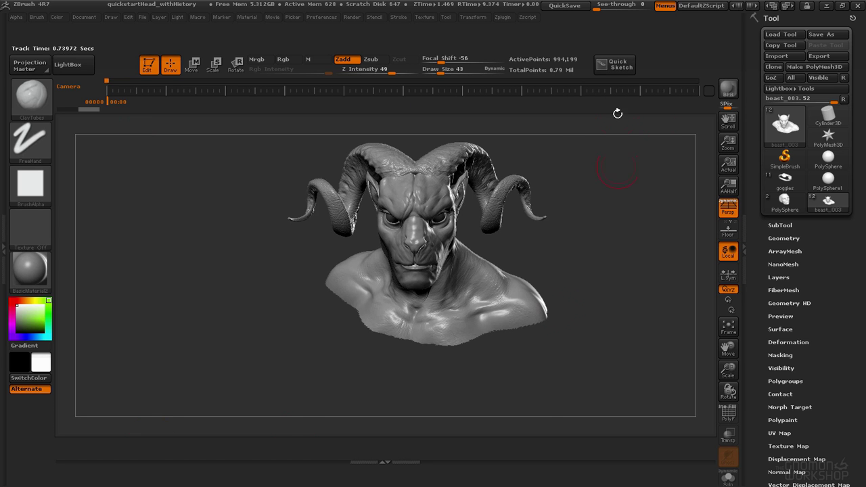
{"action": "key", "text": "ctrl"}
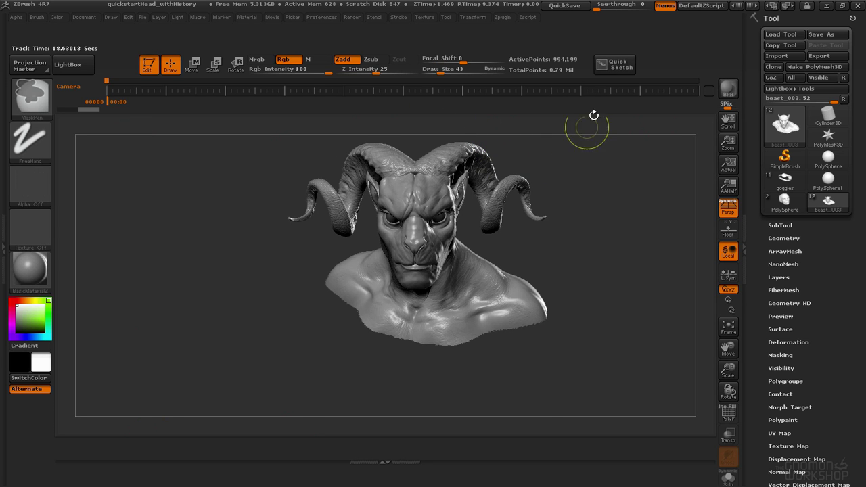
{"action": "mouse_move", "coordinate": [511, 49]}
{"action": "left_mouse_down", "text": "ctrl+alt"}
{"action": "mouse_move", "coordinate": [343, 87]}
{"action": "mouse_move", "coordinate": [165, 111]}
{"action": "mouse_move", "coordinate": [64, 145]}
{"action": "mouse_move", "coordinate": [37, 165]}
{"action": "mouse_move", "coordinate": [38, 200]}
{"action": "mouse_move", "coordinate": [210, 196]}
{"action": "mouse_move", "coordinate": [237, 231]}
{"action": "mouse_move", "coordinate": [245, 263]}
{"action": "left_mouse_up", "text": "ctrl+alt"}
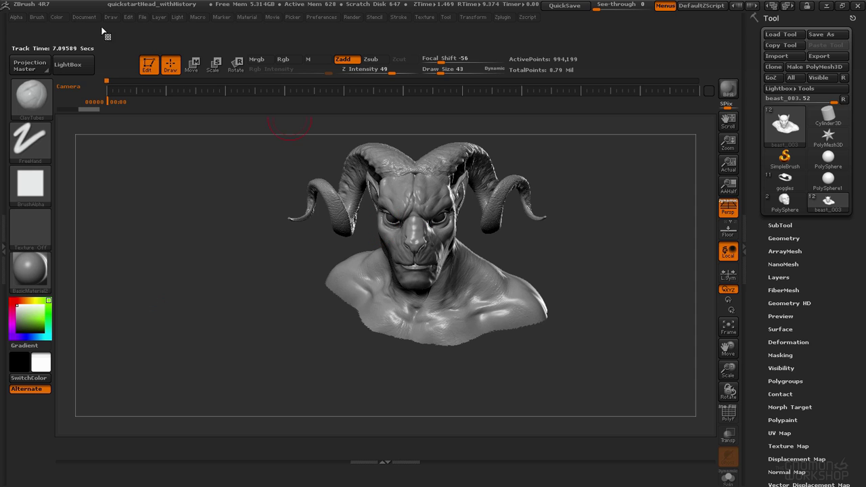
Step: Open the system color picker from the Color palette's SysPalette command and dismiss it without choosing a color
{"action": "left_click", "coordinate": [56, 17]}
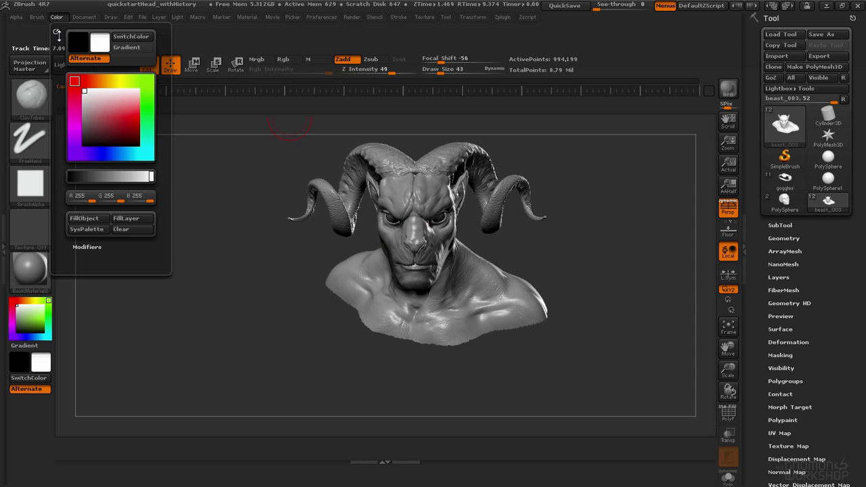
{"action": "left_click", "coordinate": [98, 233]}
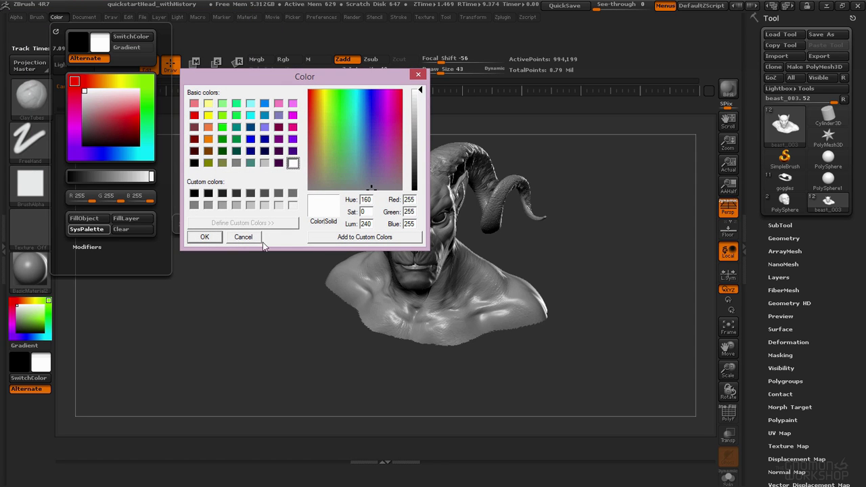
{"action": "left_click", "coordinate": [244, 237]}
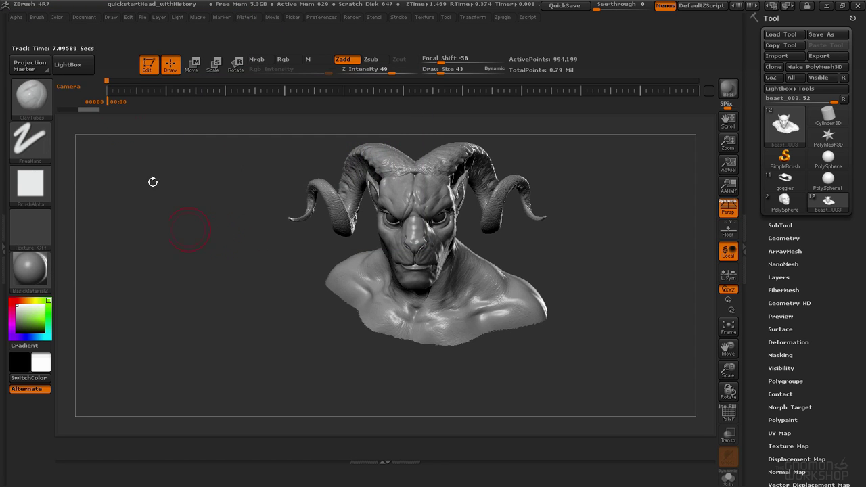
{"action": "left_click", "coordinate": [57, 17]}
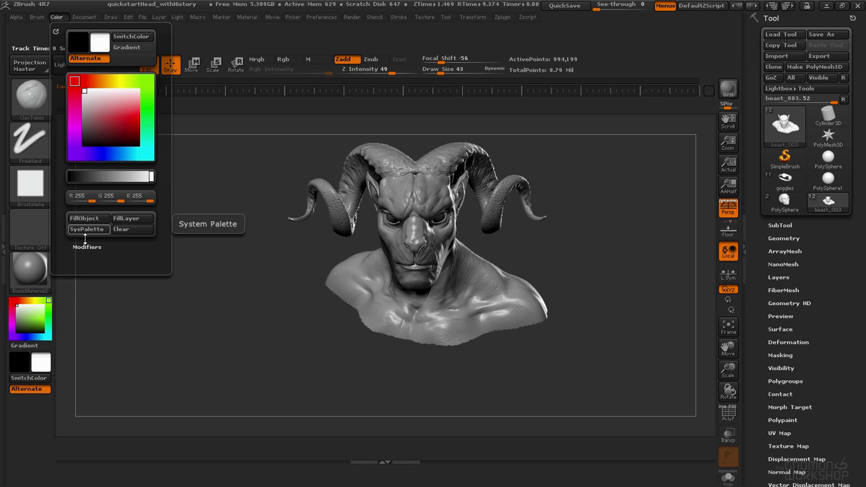
{"action": "left_click", "coordinate": [60, 326]}
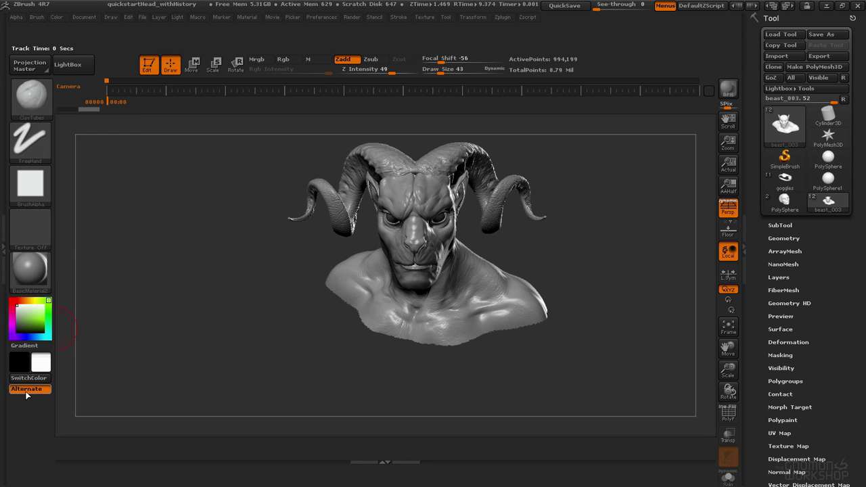
Step: Place a copy of the Color palette's SysPalette button on the shelf directly below Alternate
{"action": "left_click", "coordinate": [57, 17]}
{"action": "key", "text": "ctrl"}
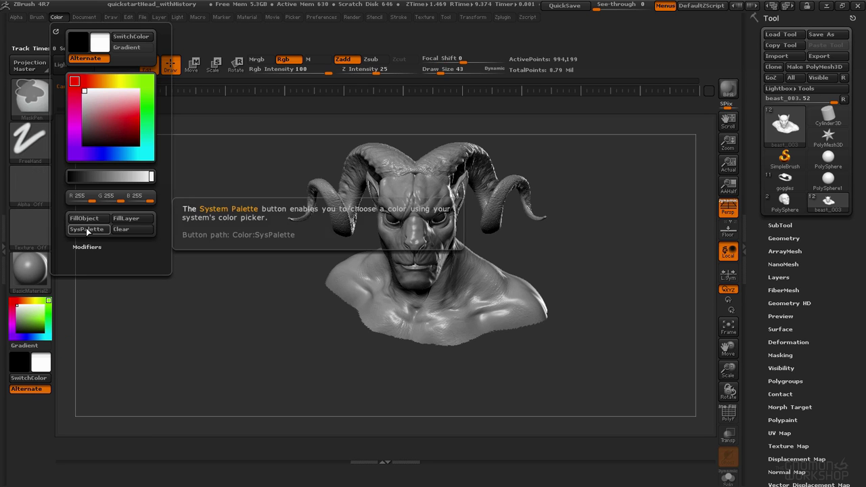
{"action": "left_click_drag", "start_coordinate": [85, 254], "coordinate": [103, 297], "text": "ctrl+alt"}
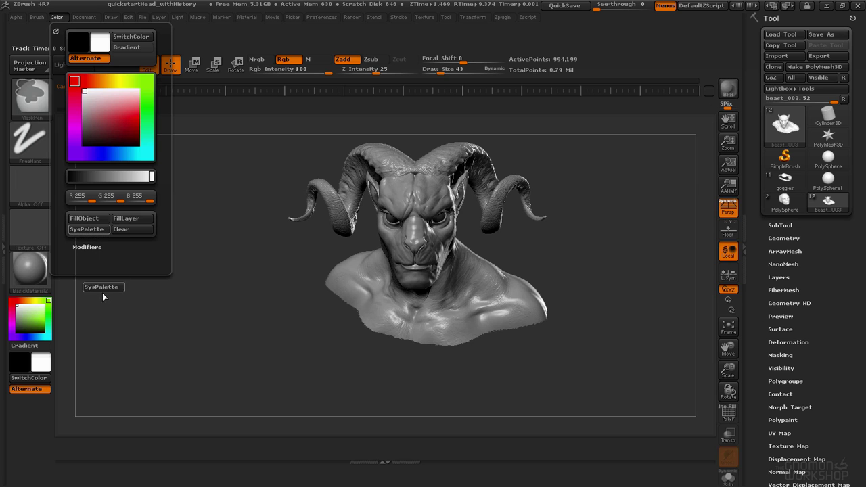
{"action": "left_click_drag", "start_coordinate": [178, 305], "coordinate": [498, 115], "text": "ctrl+alt"}
{"action": "left_click_drag", "start_coordinate": [389, 171], "coordinate": [30, 406], "text": "ctrl+alt"}
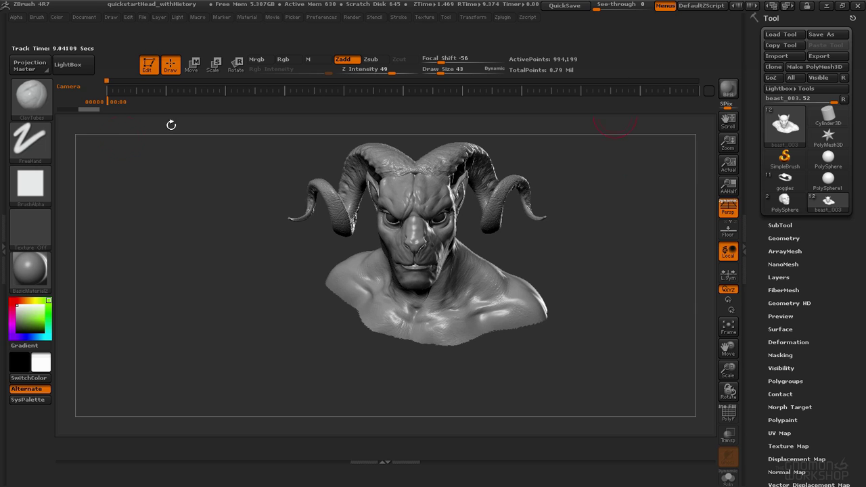
Step: Disable interface customization and store the current layout as the startup configuration
{"action": "left_click", "coordinate": [314, 20]}
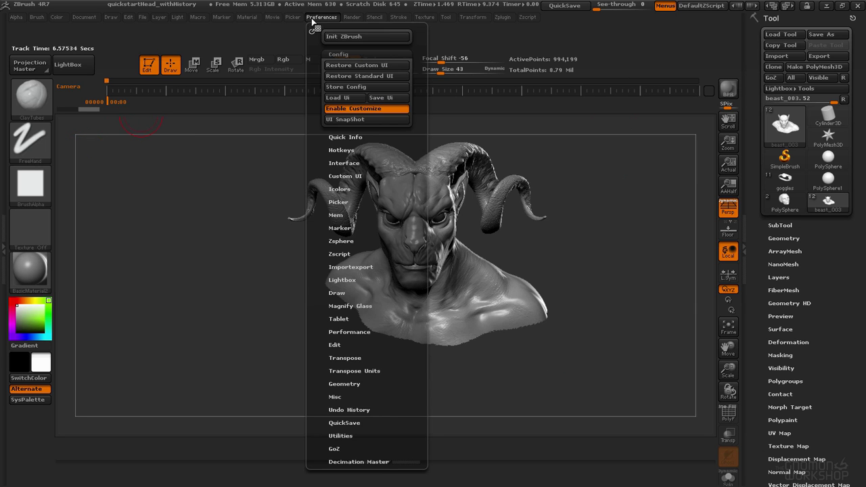
{"action": "left_click", "coordinate": [346, 108]}
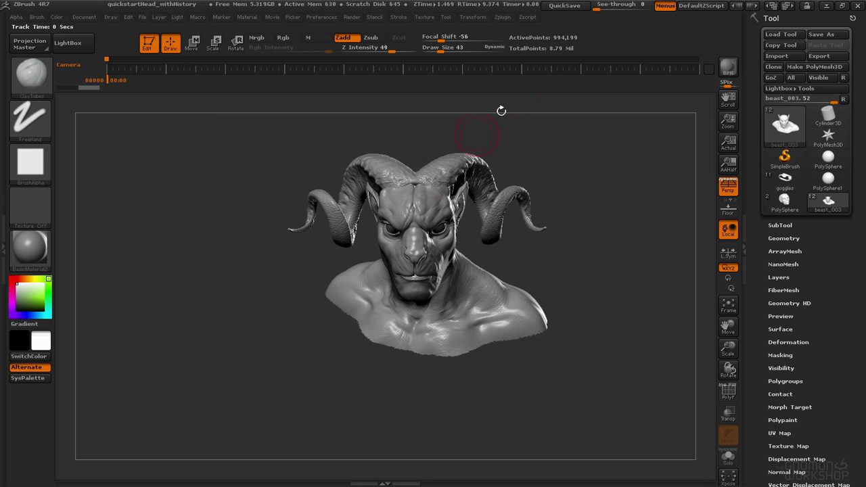
{"action": "left_click", "coordinate": [327, 17]}
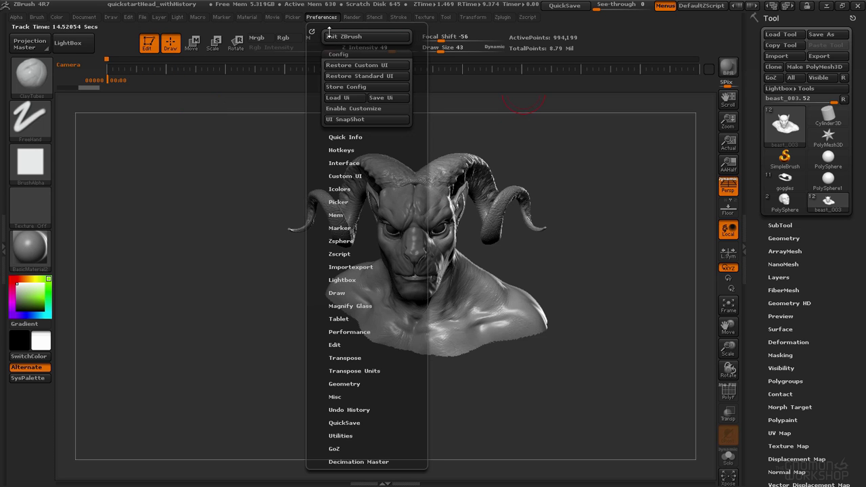
{"action": "left_click", "coordinate": [353, 87]}
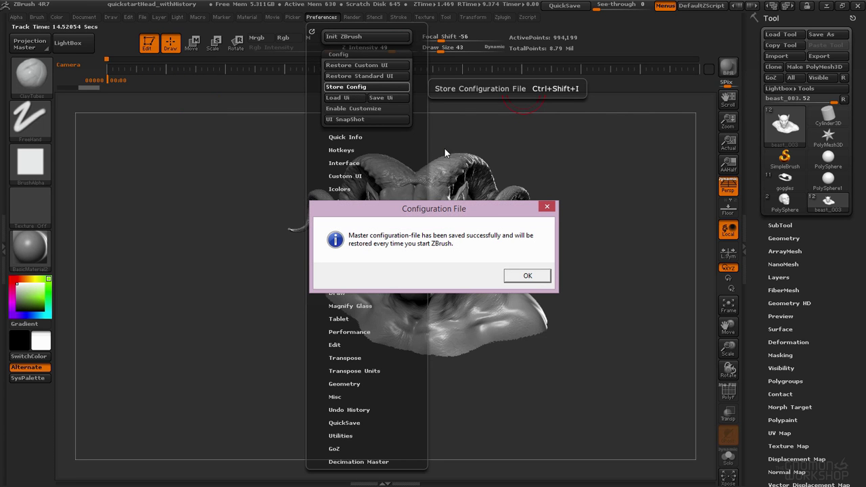
{"action": "left_click", "coordinate": [527, 278]}
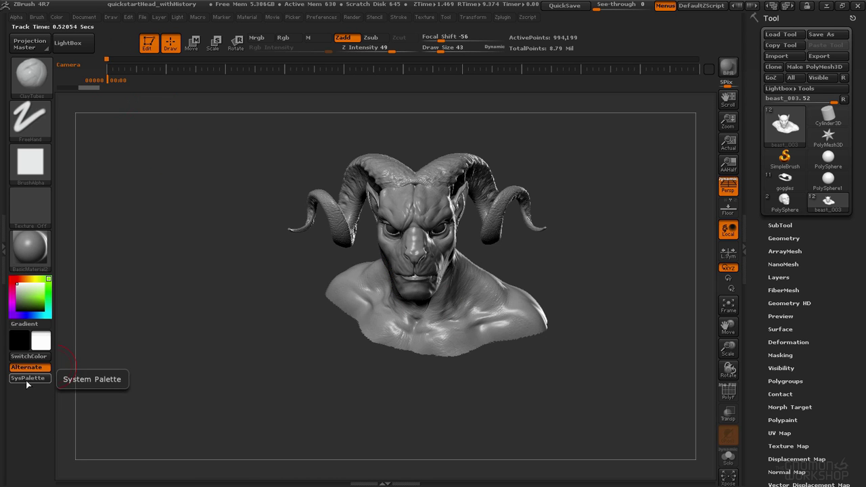
Step: Select the Move sculpting brush for the horned bust
{"action": "mouse_move", "coordinate": [584, 198]}
{"action": "left_mouse_down"}
{"action": "mouse_move", "coordinate": [509, 222]}
{"action": "mouse_move", "coordinate": [536, 208]}
{"action": "mouse_move", "coordinate": [487, 304]}
{"action": "mouse_move", "coordinate": [504, 274]}
{"action": "mouse_move", "coordinate": [473, 279]}
{"action": "mouse_move", "coordinate": [490, 248]}
{"action": "mouse_move", "coordinate": [547, 213]}
{"action": "mouse_move", "coordinate": [541, 220]}
{"action": "left_mouse_up"}
{"action": "key", "text": "b"}
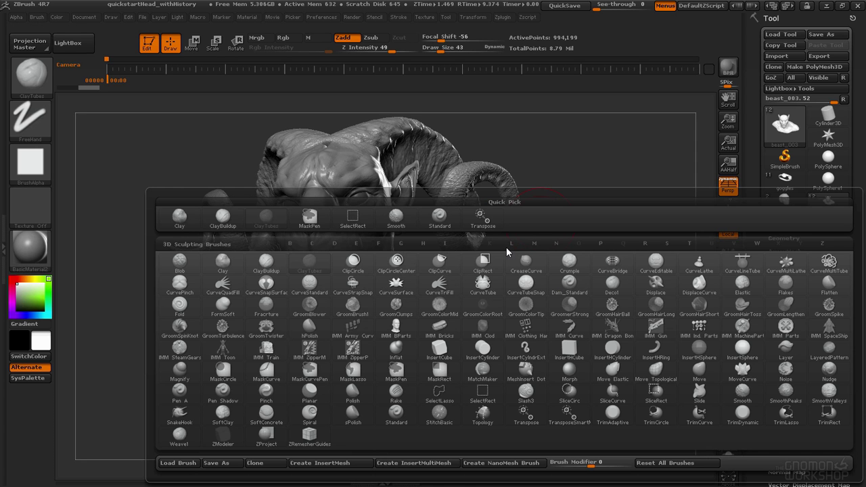
{"action": "key", "text": "m"}
{"action": "key", "text": "v"}
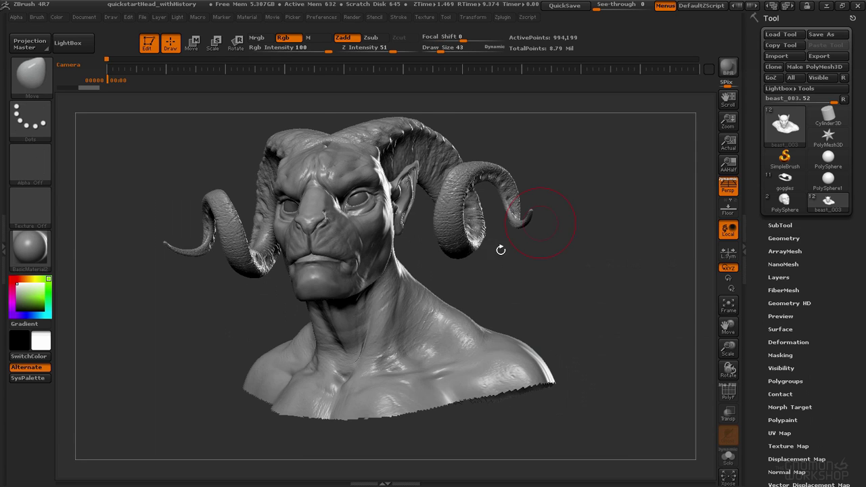
Step: Switch the sculpting brush to Standard
{"action": "mouse_move", "coordinate": [503, 248]}
{"action": "left_mouse_down"}
{"action": "mouse_move", "coordinate": [477, 271]}
{"action": "mouse_move", "coordinate": [479, 295]}
{"action": "mouse_move", "coordinate": [481, 286]}
{"action": "left_mouse_up"}
{"action": "key", "text": "b"}
{"action": "key", "text": "s"}
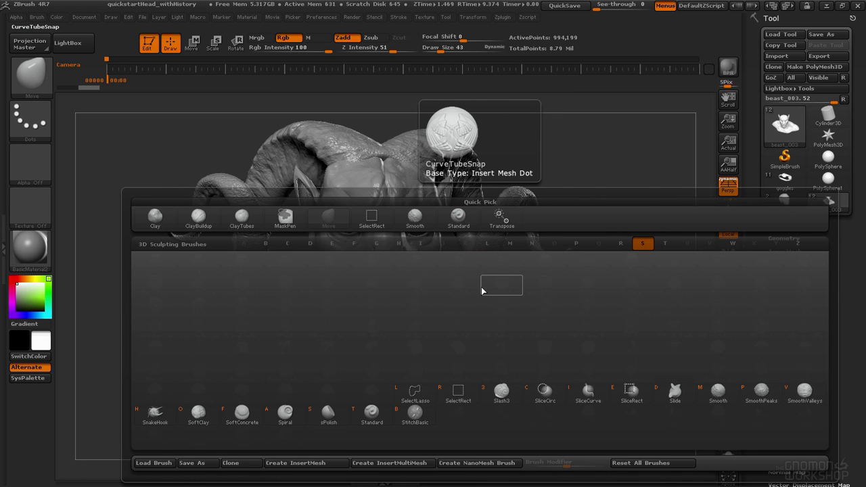
{"action": "key", "text": "t"}
{"action": "mouse_move", "coordinate": [452, 291]}
{"action": "left_mouse_down"}
{"action": "mouse_move", "coordinate": [514, 292]}
{"action": "mouse_move", "coordinate": [454, 293]}
{"action": "left_mouse_up"}
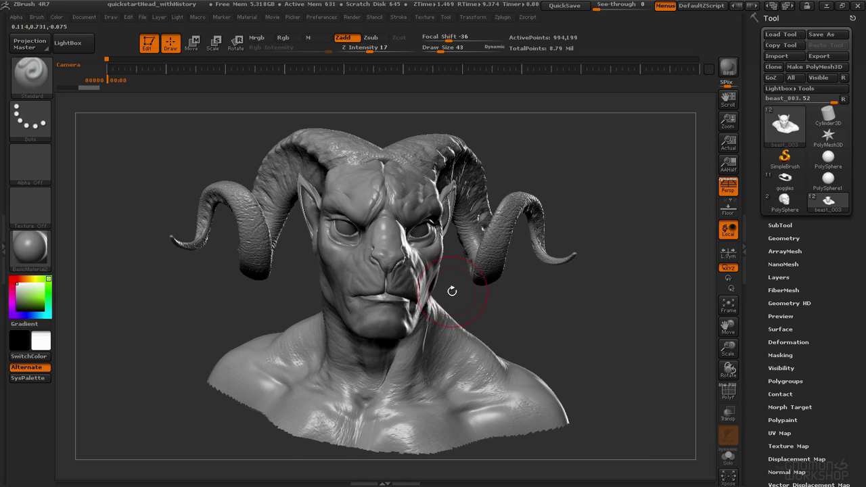
Step: Switch the sculpting brush to Inflat
{"action": "key", "text": "b"}
{"action": "right_click_drag", "start_coordinate": [460, 268], "coordinate": [475, 264]}
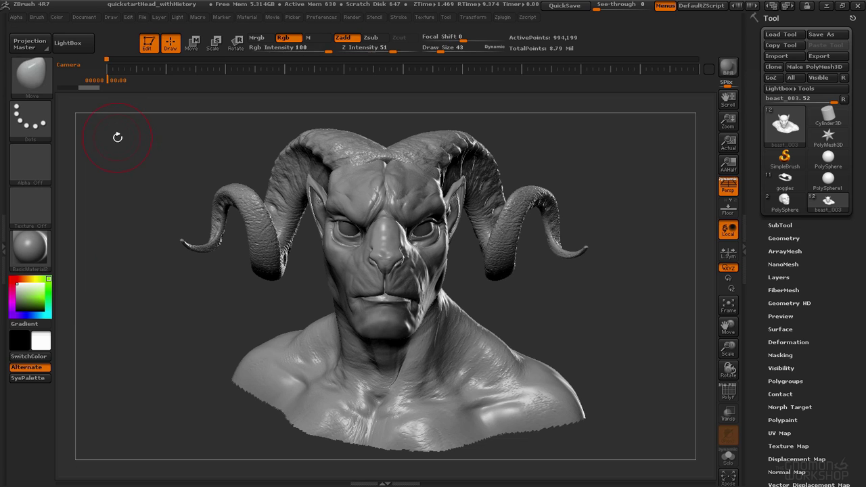
{"action": "key", "text": "b"}
{"action": "key", "text": "i"}
{"action": "key", "text": "n"}
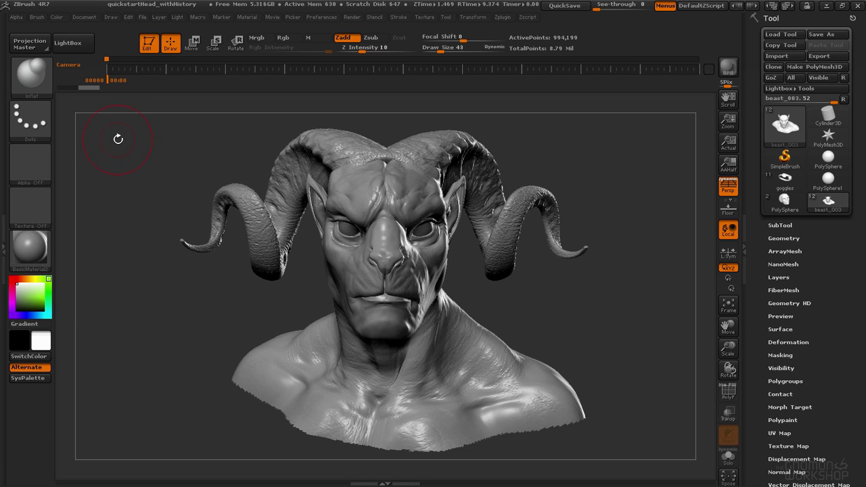
Step: Switch the sculpting brush to ClayTubes and on to Dam_Standard
{"action": "key", "text": "b"}
{"action": "key", "text": "c"}
{"action": "key", "text": "t"}
{"action": "key", "text": "b"}
{"action": "key", "text": "d"}
{"action": "key", "text": "s"}
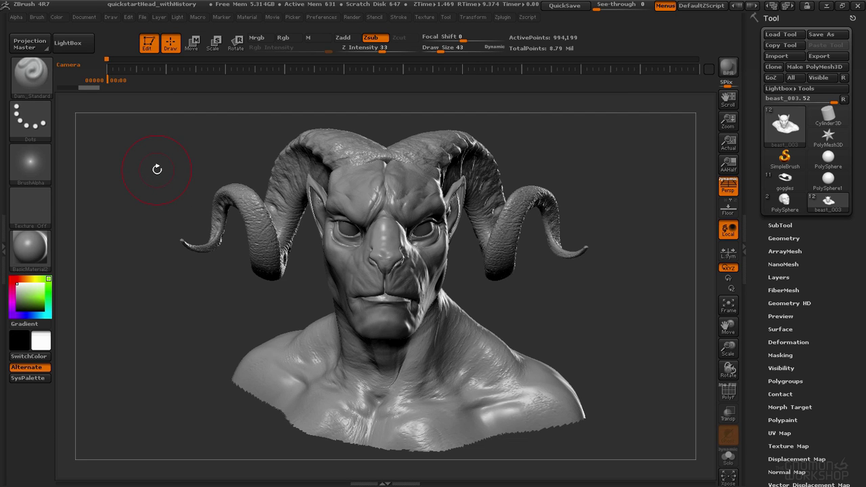
Step: Switch the sculpting brush to Standard and back to Inflat
{"action": "key", "text": "b"}
{"action": "key", "text": "s"}
{"action": "key", "text": "t"}
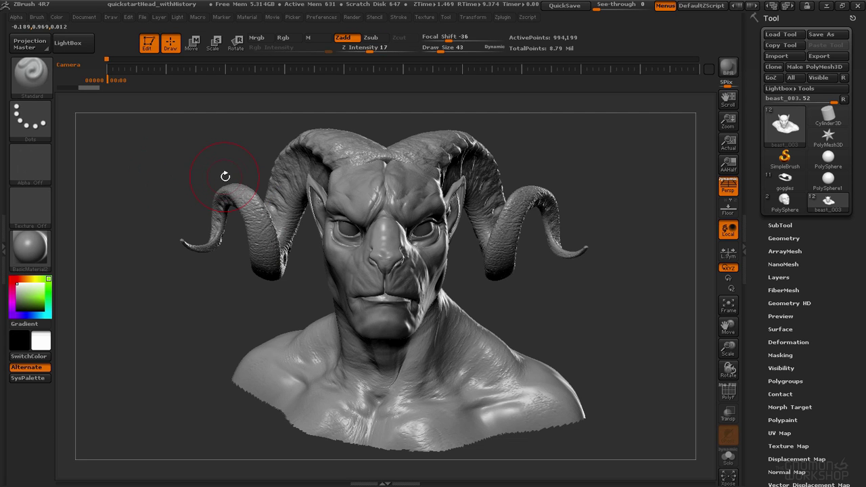
{"action": "key", "text": "shift"}
{"action": "key", "text": "b"}
{"action": "key", "text": "i"}
{"action": "key", "text": "n"}
{"action": "key", "text": "shift"}
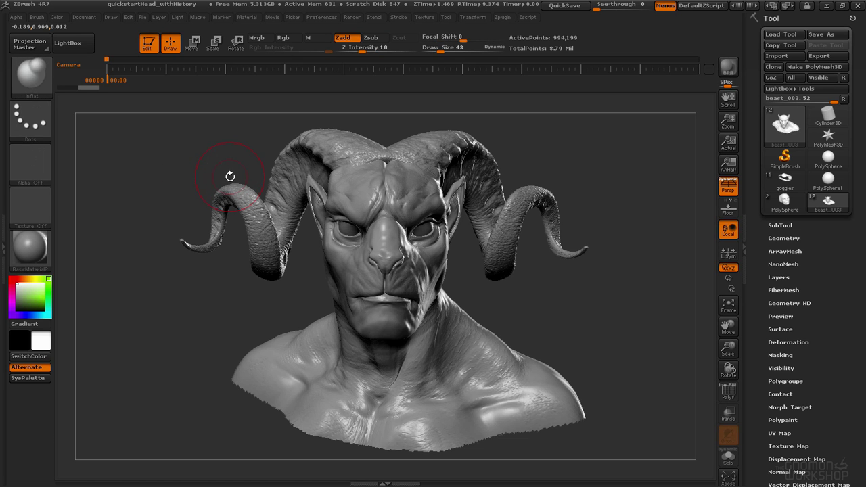
Step: Alternate the sculpting brush repeatedly between ClayTubes and Move, finishing on Move
{"action": "key", "text": "b"}
{"action": "key", "text": "c"}
{"action": "key", "text": "t"}
{"action": "key", "text": "b"}
{"action": "key", "text": "m"}
{"action": "key", "text": "v"}
{"action": "key", "text": "b"}
{"action": "left_click", "coordinate": [287, 214]}
{"action": "key", "text": "b"}
{"action": "key", "text": "c"}
{"action": "key", "text": "t"}
{"action": "key", "text": "b"}
{"action": "key", "text": "m"}
{"action": "key", "text": "v"}
{"action": "key", "text": "b"}
{"action": "key", "text": "c"}
{"action": "key", "text": "t"}
{"action": "key", "text": "b"}
{"action": "key", "text": "m"}
{"action": "key", "text": "v"}
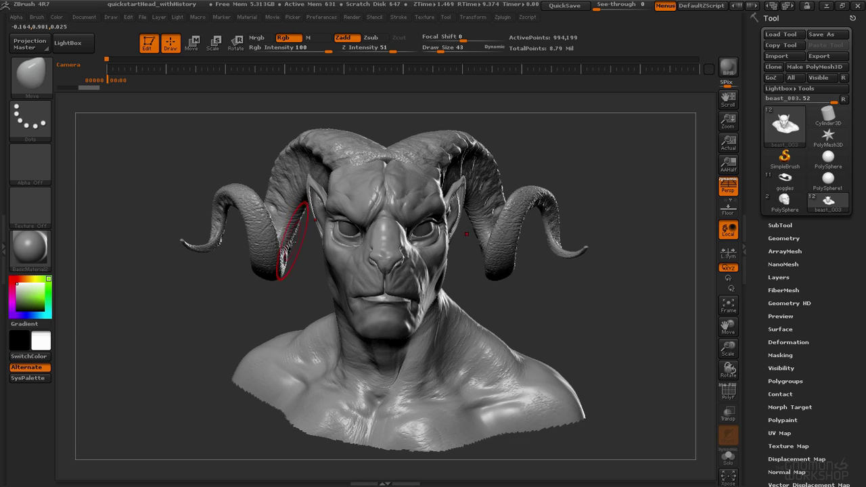
Step: Filter the sculpting brushes to those starting with C and select CurveTube
{"action": "key", "text": "b"}
{"action": "key", "text": "c"}
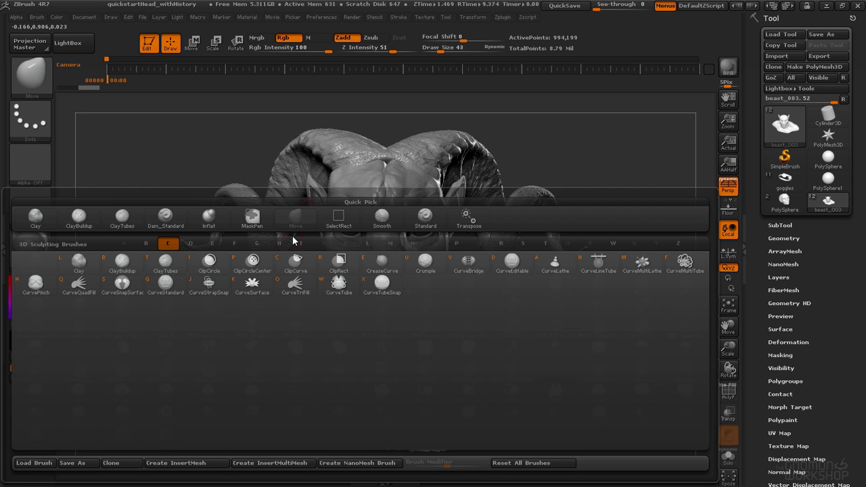
{"action": "left_click", "coordinate": [331, 292]}
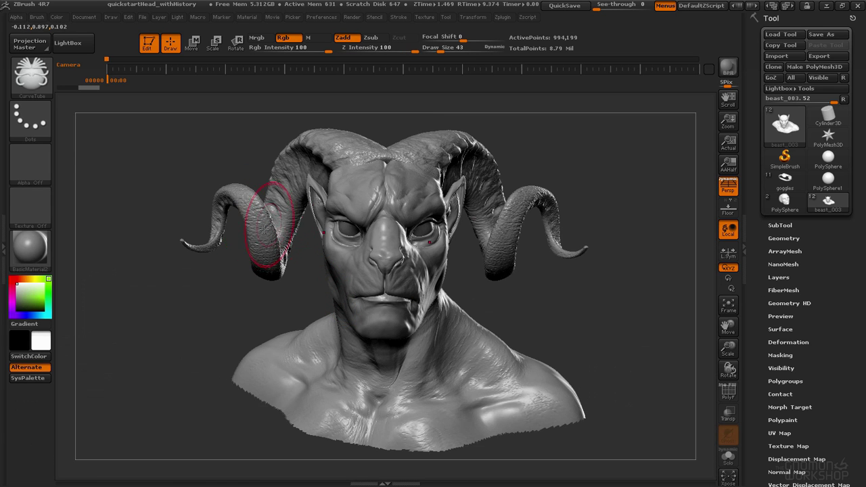
Step: Switch the sculpting brush to Standard and back to Move
{"action": "key", "text": "b"}
{"action": "key", "text": "s"}
{"action": "key", "text": "t"}
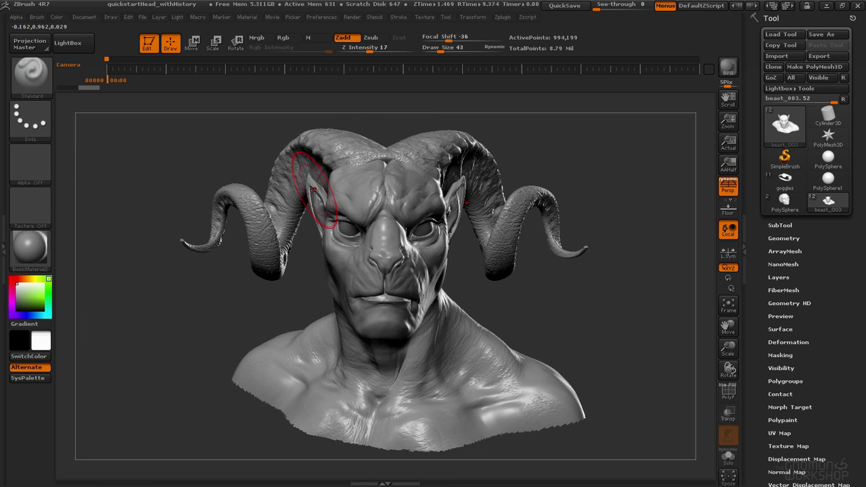
{"action": "key", "text": "b"}
{"action": "key", "text": "m"}
{"action": "key", "text": "v"}
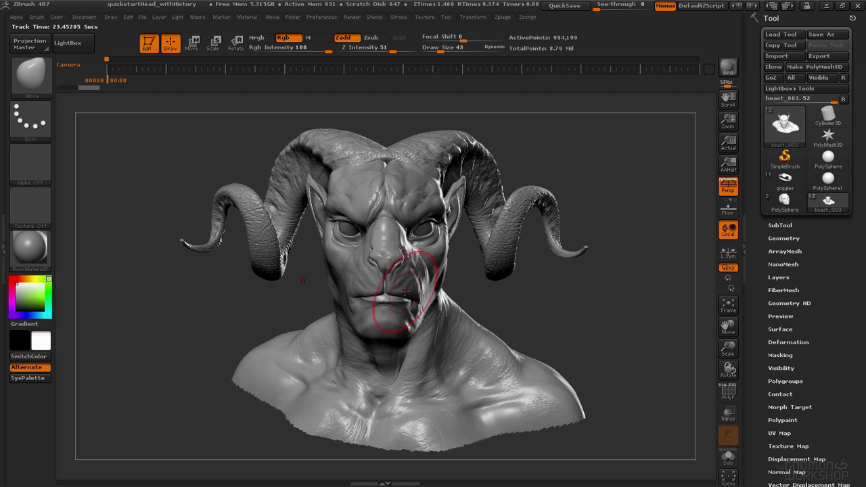
Step: Assign the custom hotkey Alt+P to SysPalette and test it by opening and cancelling the system color dialog
{"action": "left_click", "coordinate": [46, 379], "text": "ctrl+alt"}
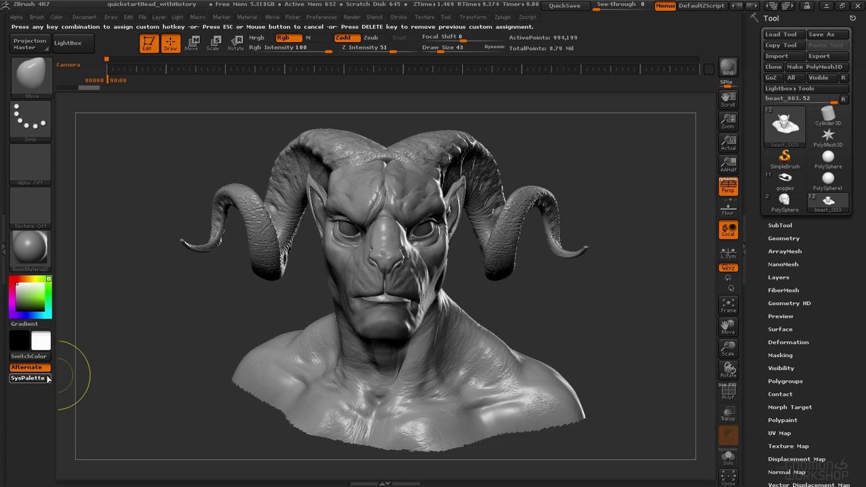
{"action": "key", "text": "alt+p"}
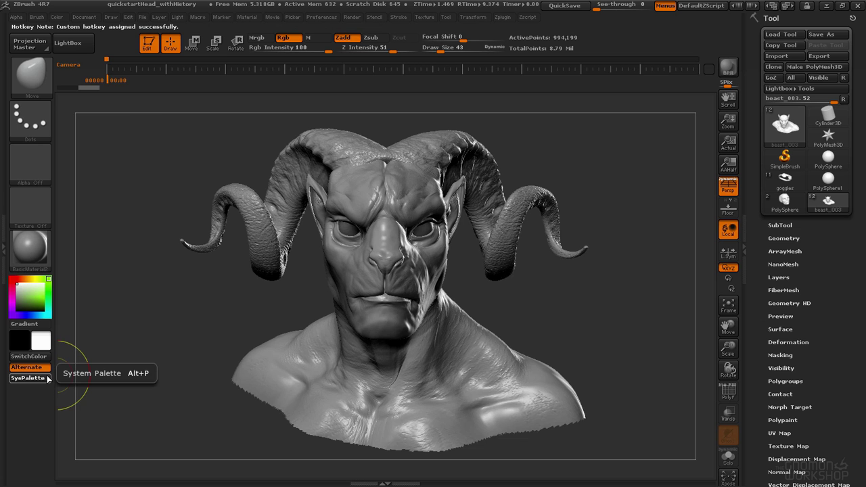
{"action": "key", "text": "alt+p"}
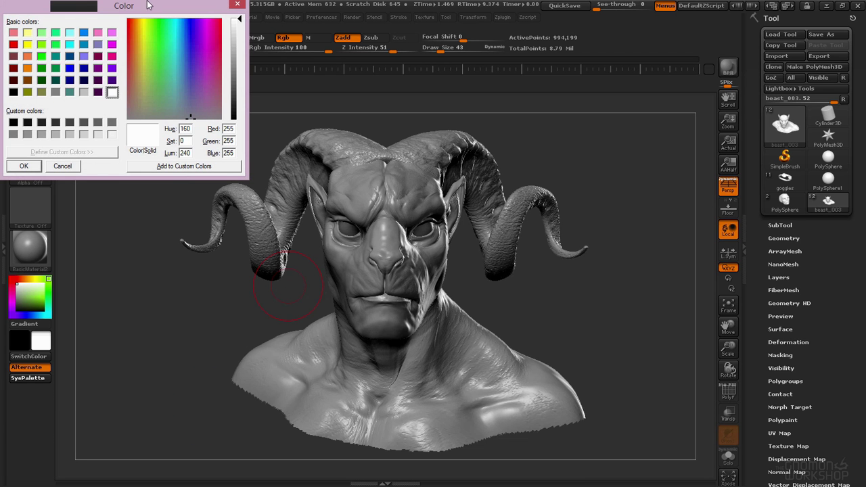
{"action": "left_click", "coordinate": [64, 168]}
{"action": "key", "text": "alt+p"}
{"action": "left_click", "coordinate": [65, 167]}
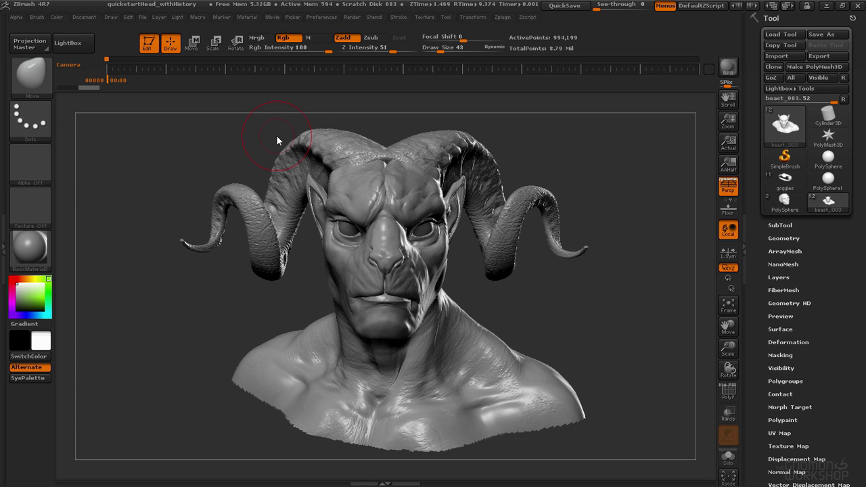
Step: Dock the Brush palette in the side tray and bring its brush thumbnails into view
{"action": "left_click", "coordinate": [39, 18]}
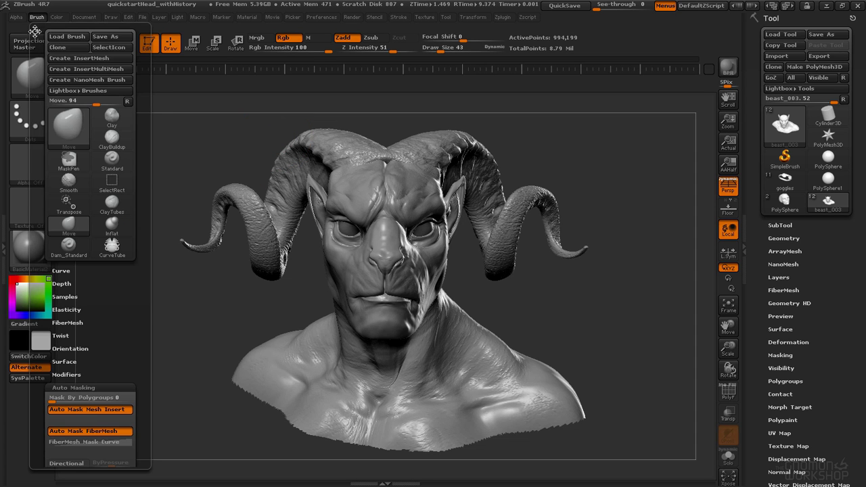
{"action": "left_click", "coordinate": [36, 31]}
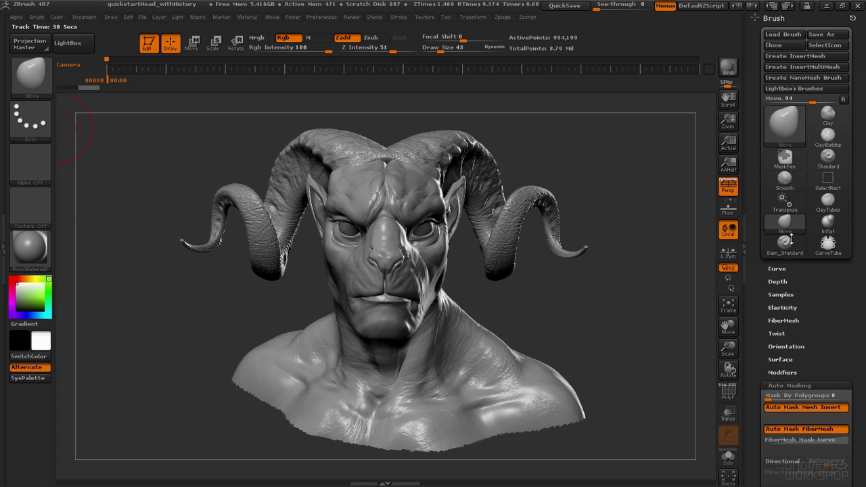
{"action": "left_click", "coordinate": [36, 19]}
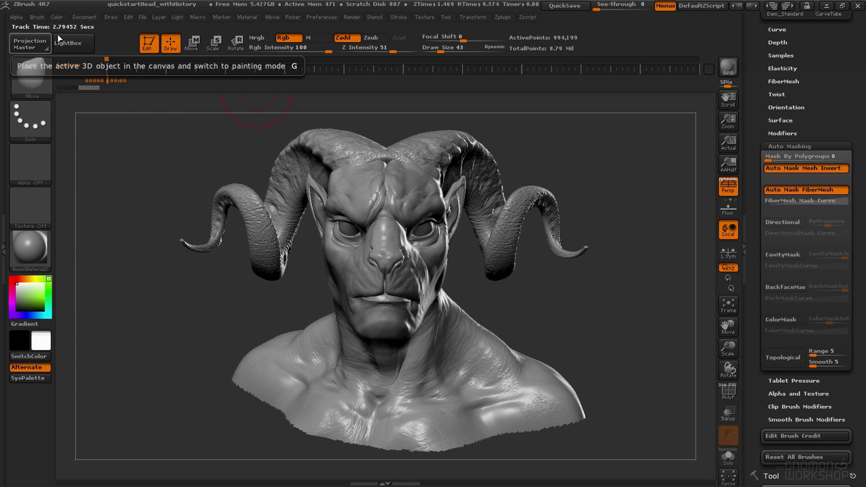
{"action": "scroll", "coordinate": [812, 203], "scroll_direction": "up", "scroll_amount": 5}
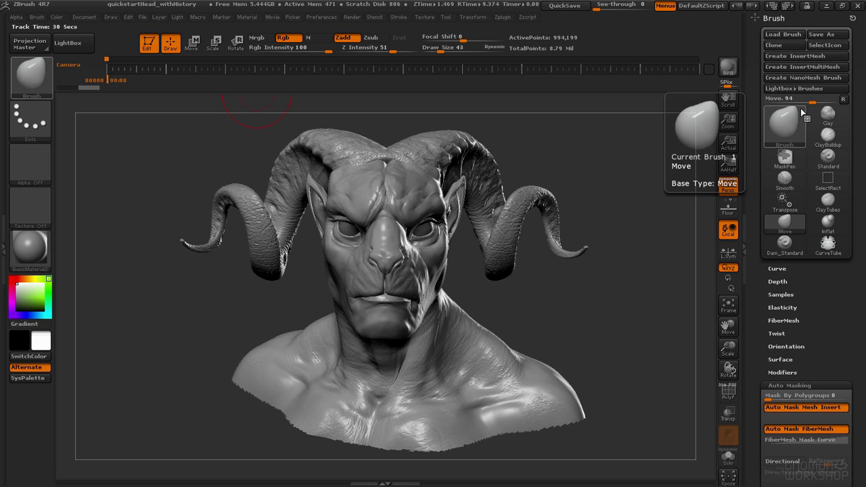
{"action": "left_click", "coordinate": [793, 134]}
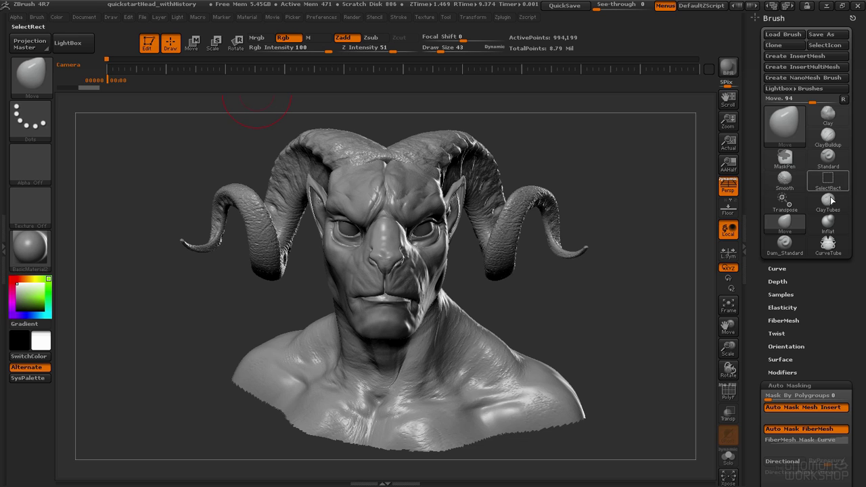
Step: Switch the sculpting brush to Standard, Dam_Standard and finally Inflat
{"action": "mouse_move", "coordinate": [784, 253]}
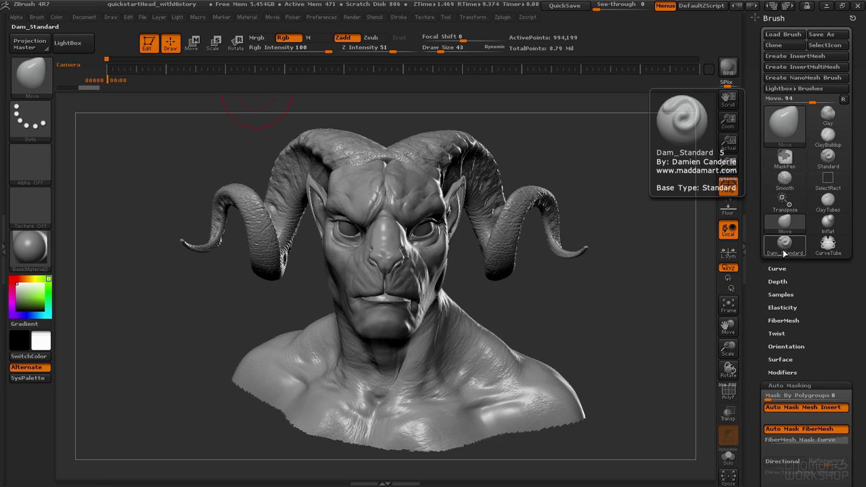
{"action": "left_click", "coordinate": [828, 157]}
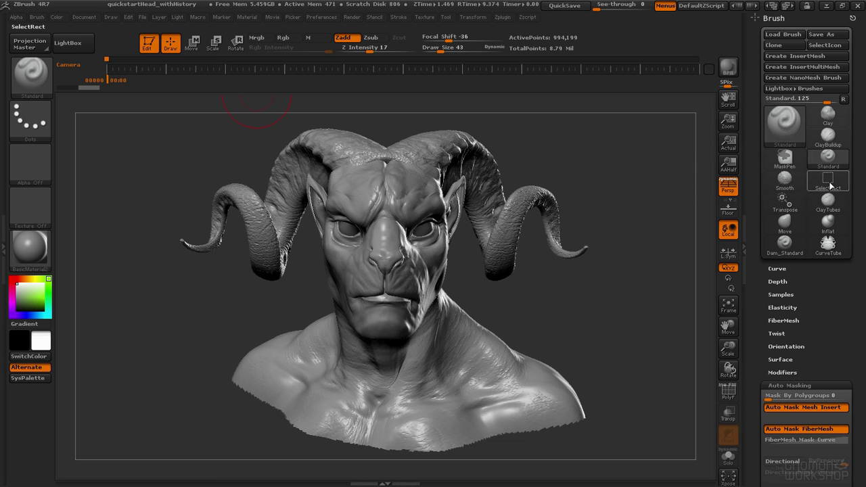
{"action": "left_click", "coordinate": [787, 226]}
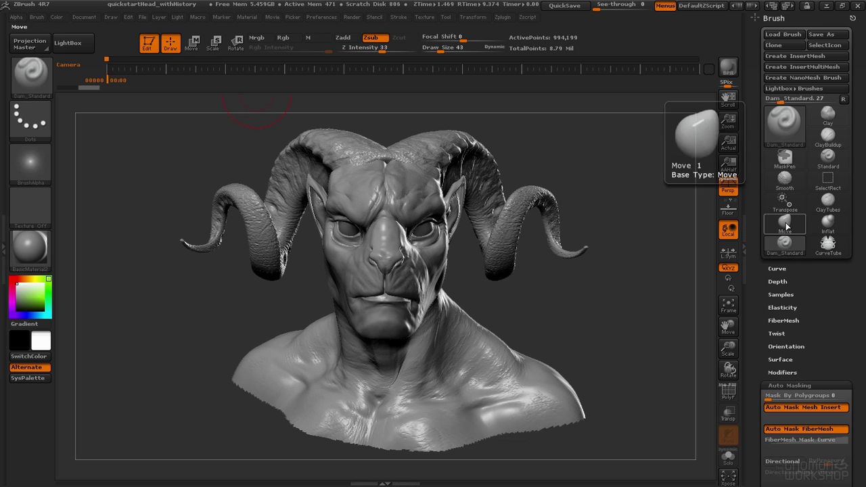
{"action": "left_click", "coordinate": [828, 223]}
{"action": "mouse_move", "coordinate": [798, 251]}
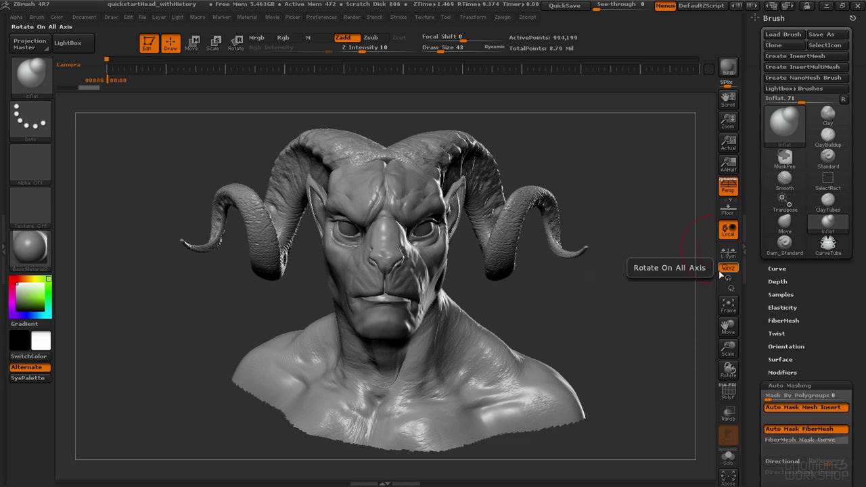
Step: Assign custom hotkey 1 to the Move brush and 2 to the Standard brush
{"action": "key", "text": "ctrl"}
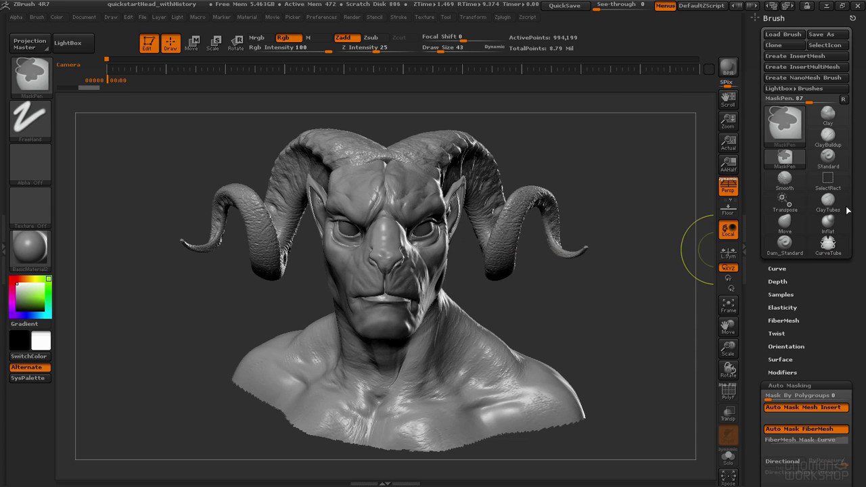
{"action": "left_click", "coordinate": [786, 230], "text": "ctrl+alt"}
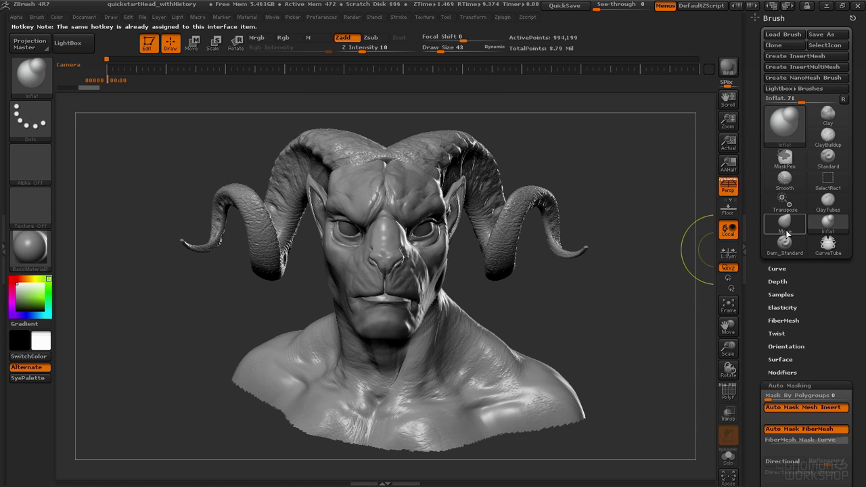
{"action": "key", "text": "1"}
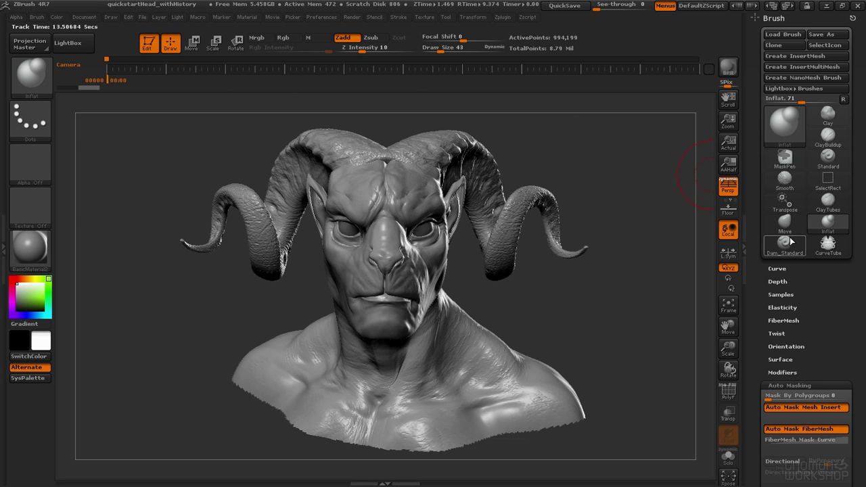
{"action": "mouse_move", "coordinate": [786, 231]}
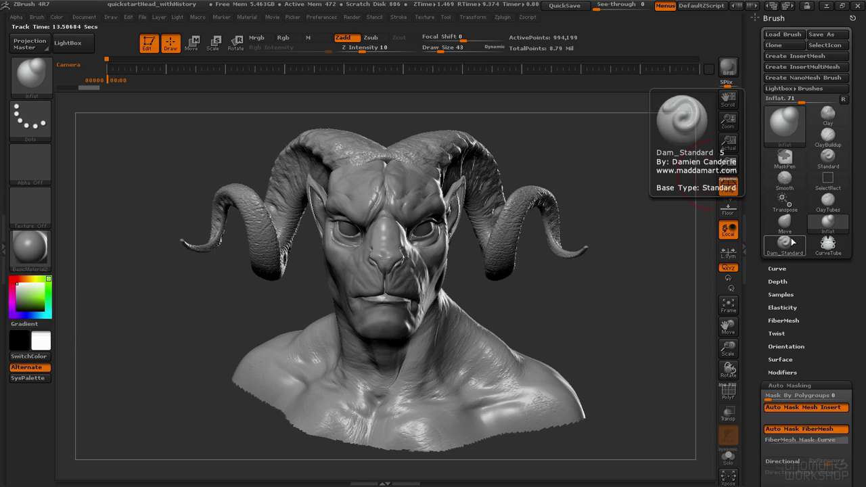
{"action": "left_click", "coordinate": [825, 159], "text": "ctrl+alt"}
{"action": "key", "text": "2"}
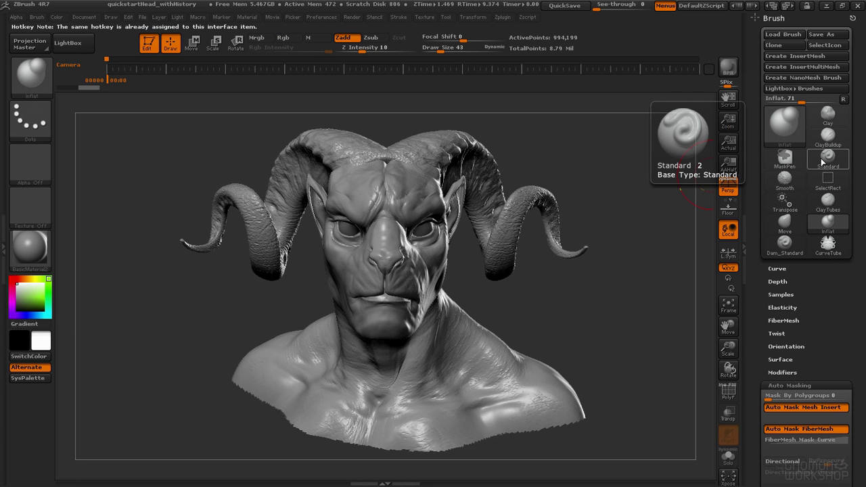
Step: Assign custom hotkey 3 to the Inflat brush, 4 to ClayTubes and 5 to Dam_Standard
{"action": "left_click", "coordinate": [828, 222], "text": "ctrl+alt"}
{"action": "key", "text": "3"}
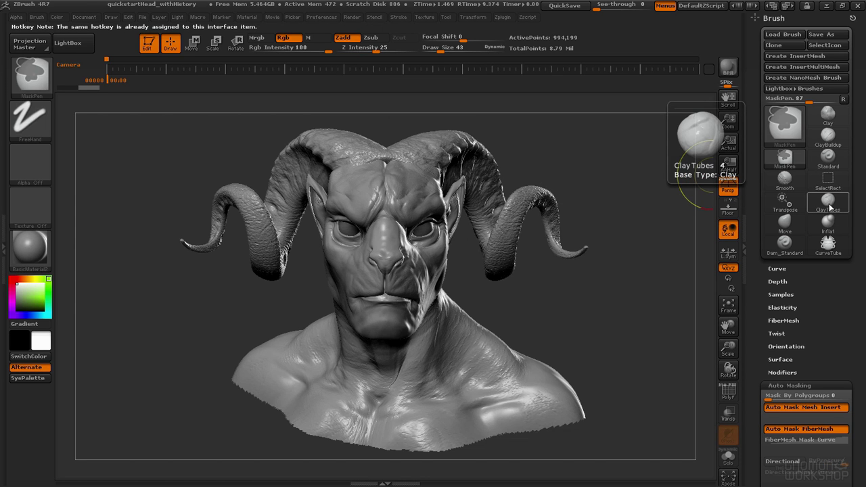
{"action": "key", "text": "3"}
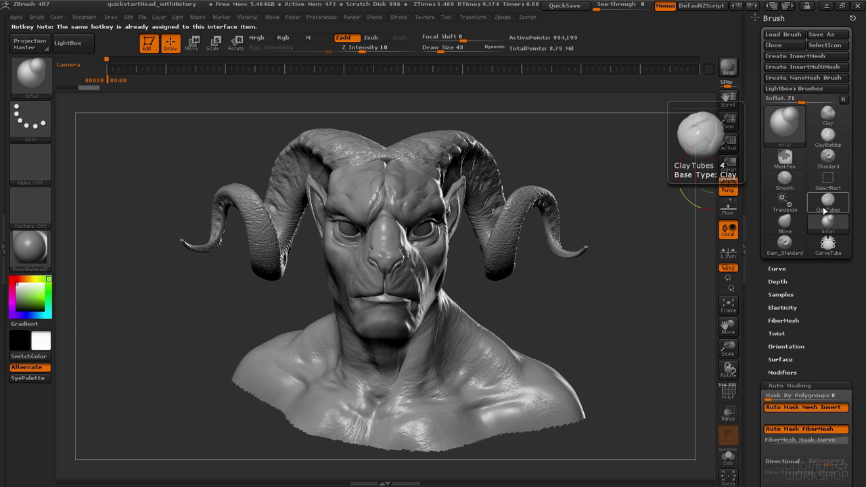
{"action": "left_click", "coordinate": [785, 248], "text": "ctrl+alt"}
{"action": "key", "text": "2"}
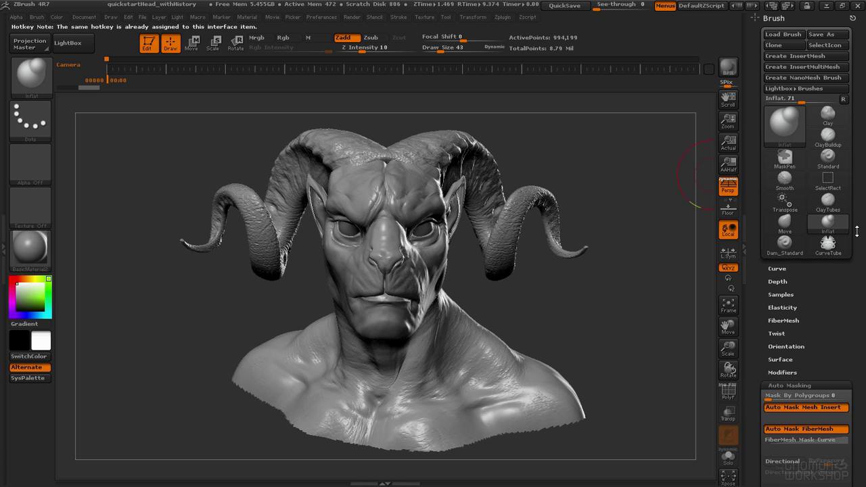
Step: Load the StitchBasic brush into the Brush palette and assign custom hotkey 6 to it
{"action": "left_click", "coordinate": [785, 122]}
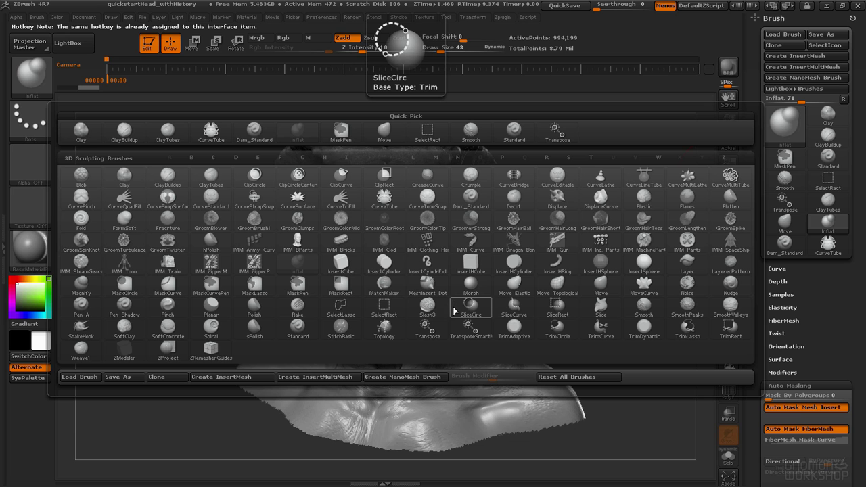
{"action": "left_click", "coordinate": [343, 330]}
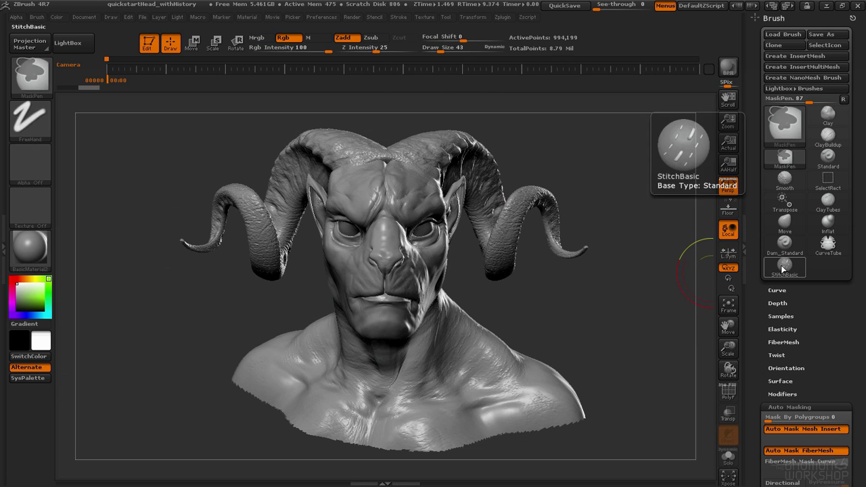
{"action": "left_click", "coordinate": [783, 271], "text": "ctrl+alt"}
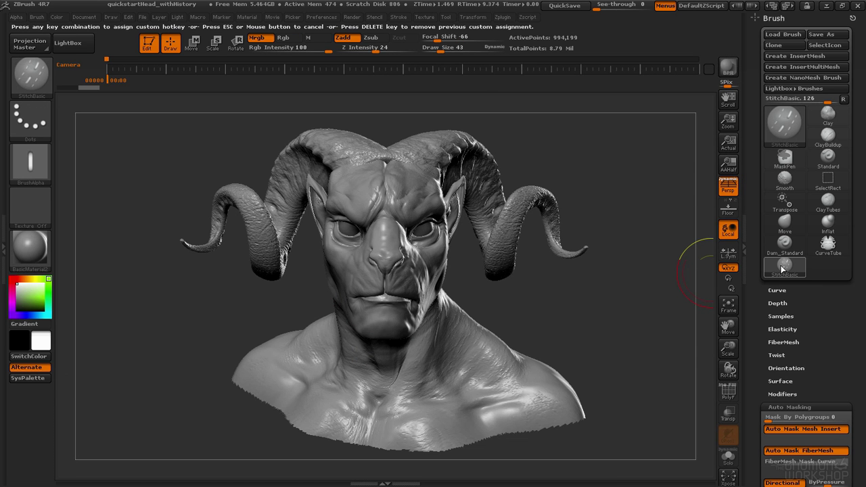
{"action": "key", "text": "6"}
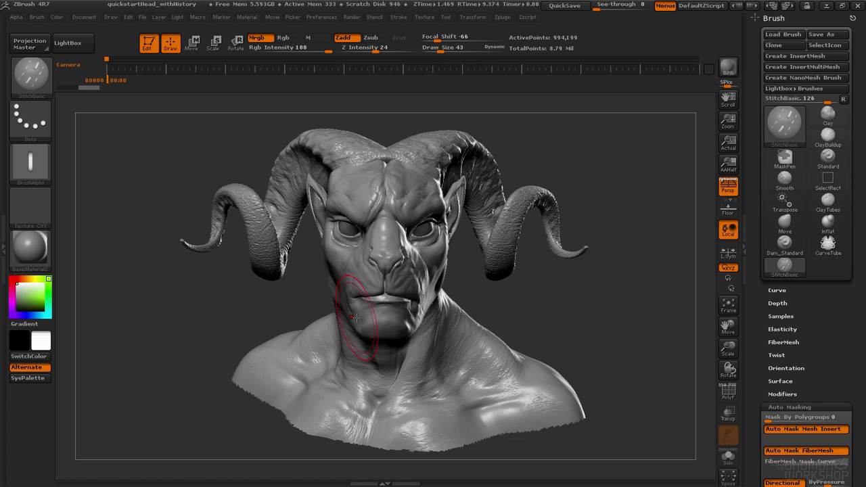
Step: Store the current hotkeys in the preferences and retest the system palette hotkey, cancelling the color dialog
{"action": "left_click", "coordinate": [321, 17]}
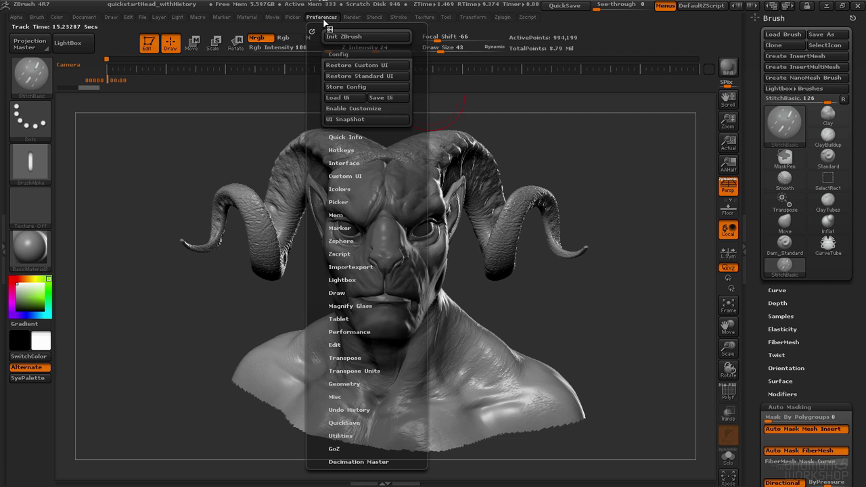
{"action": "left_click", "coordinate": [350, 150]}
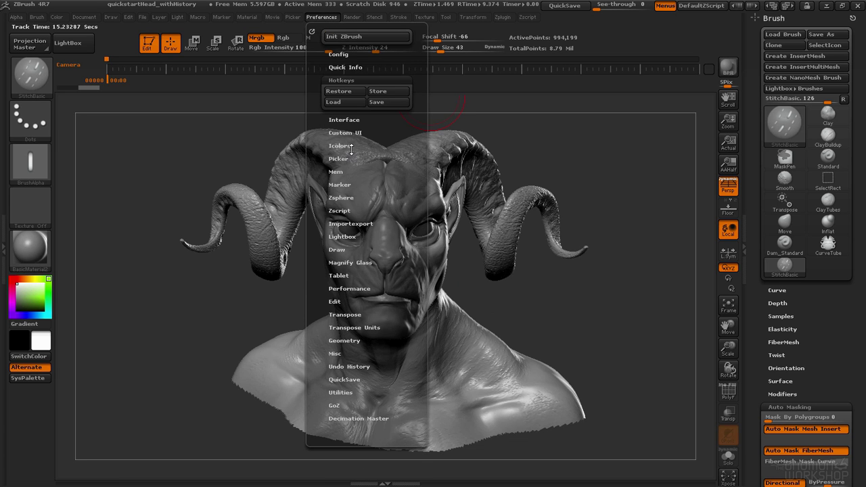
{"action": "left_click", "coordinate": [383, 92]}
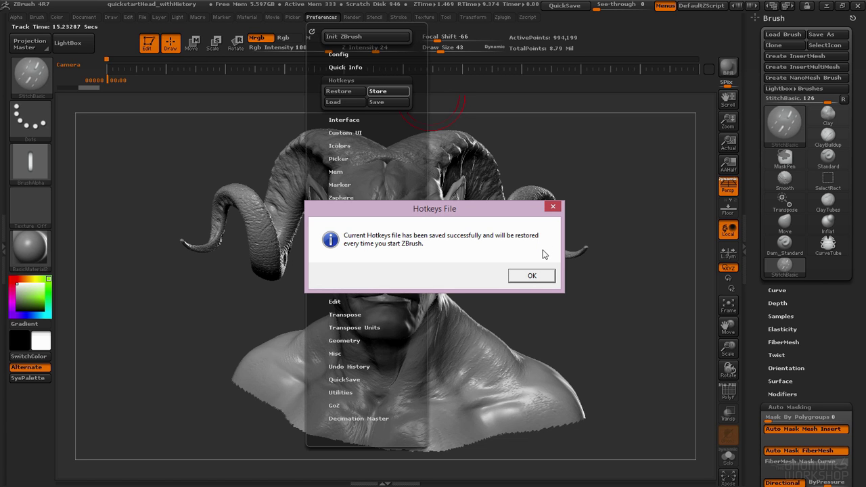
{"action": "left_click", "coordinate": [537, 277]}
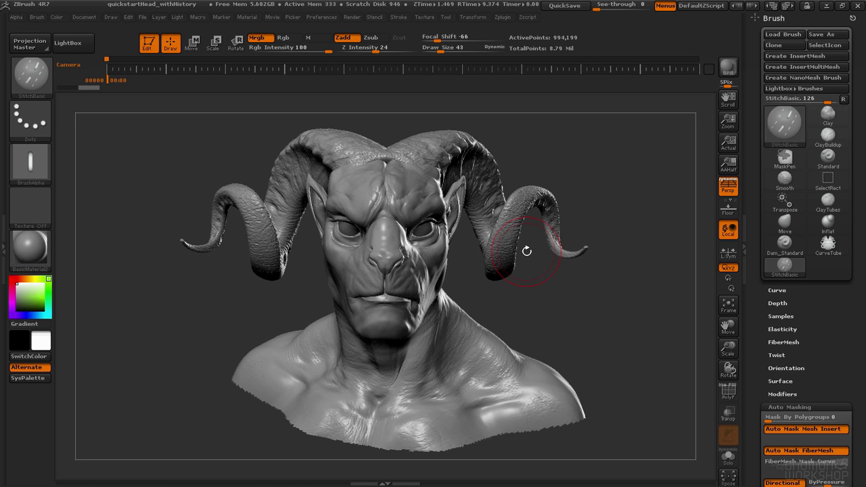
{"action": "key", "text": "c"}
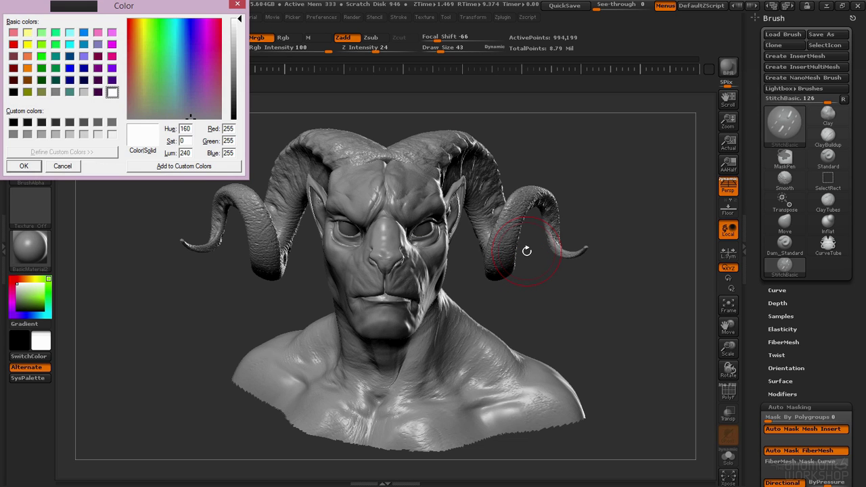
{"action": "left_click", "coordinate": [67, 166]}
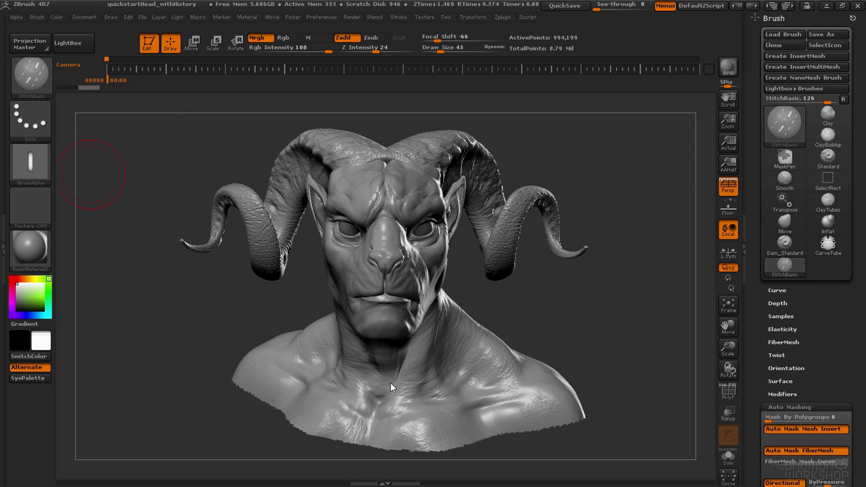
Step: Show the canvas at antialiased half size with AAHalf and turn the horned bust back toward a frontal view
{"action": "right_click_drag", "start_coordinate": [464, 364], "coordinate": [505, 348]}
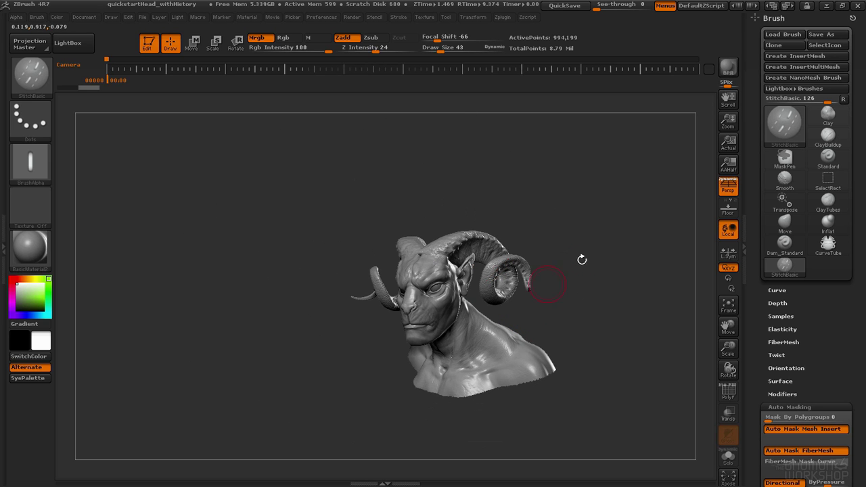
{"action": "left_click", "coordinate": [728, 164]}
{"action": "right_click_drag", "start_coordinate": [537, 179], "coordinate": [340, 203], "text": "alt"}
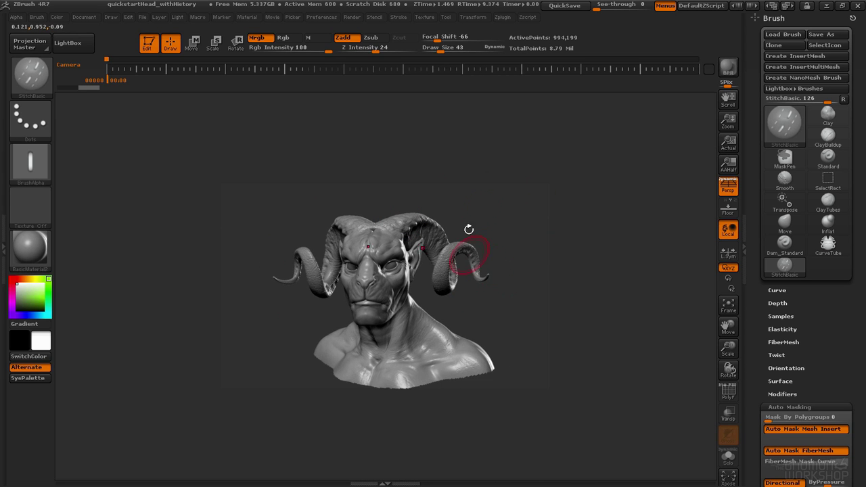
{"action": "right_click_drag", "start_coordinate": [462, 187], "coordinate": [449, 248]}
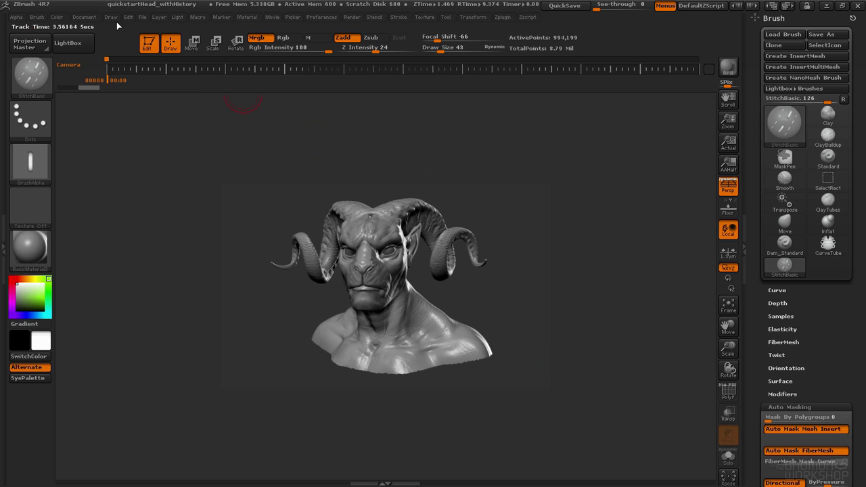
Step: Double the document size from the Document settings and accept the resize
{"action": "left_click", "coordinate": [84, 17]}
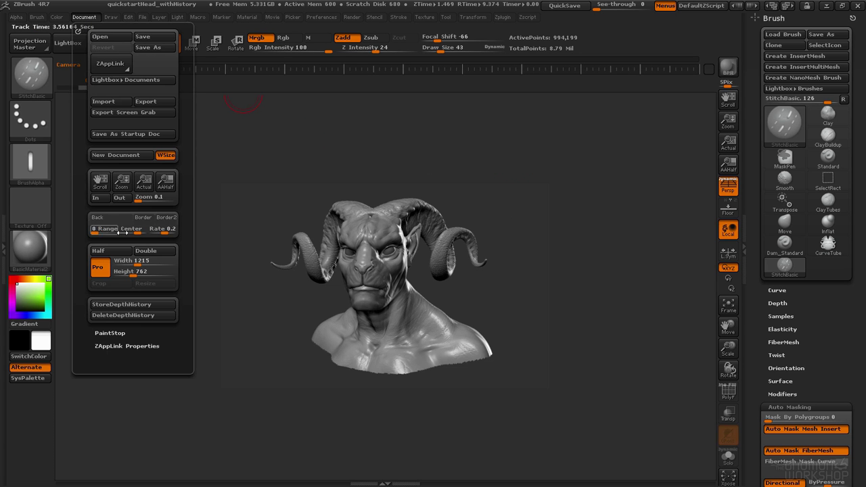
{"action": "left_click", "coordinate": [84, 17]}
{"action": "left_click", "coordinate": [156, 253]}
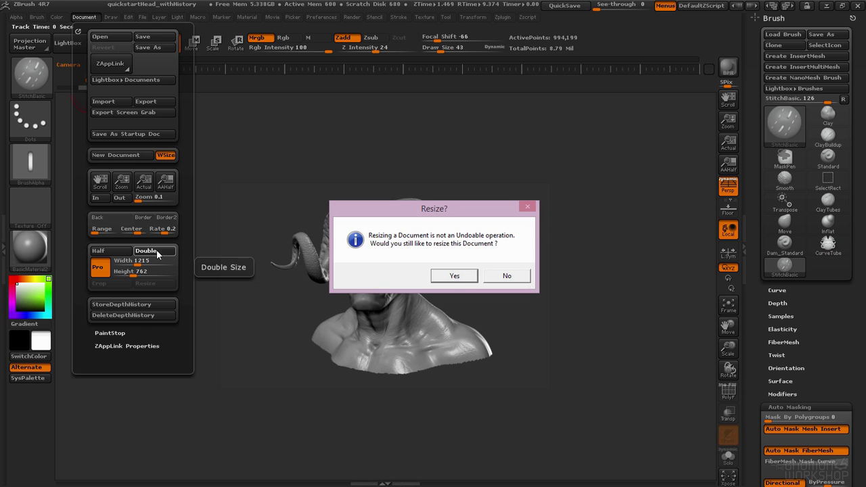
{"action": "left_click", "coordinate": [454, 276]}
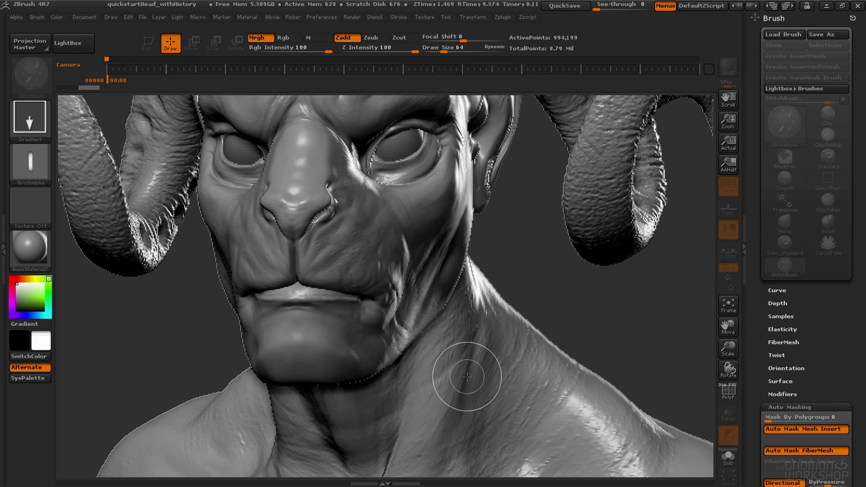
Step: Clear the dropped bust image from the canvas and zoom out to show the whole empty document
{"action": "key", "text": "ctrl+n"}
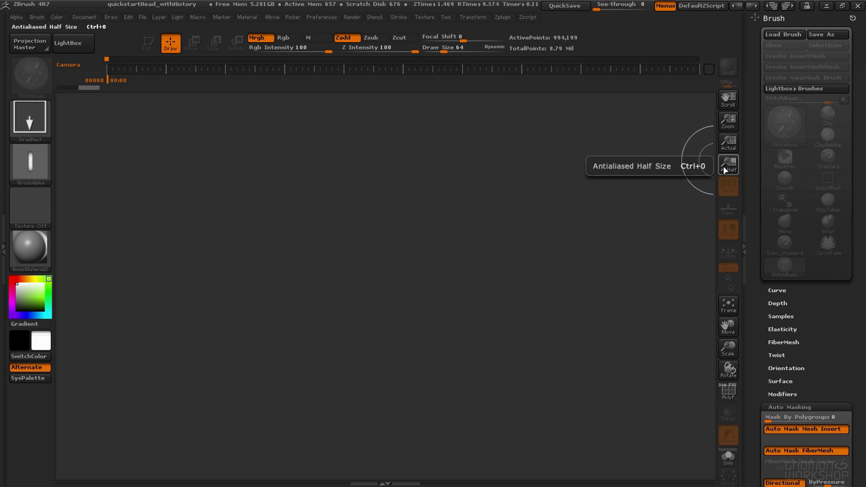
{"action": "mouse_move", "coordinate": [728, 123]}
{"action": "left_mouse_down"}
{"action": "mouse_move", "coordinate": [720, 96]}
{"action": "mouse_move", "coordinate": [713, 120]}
{"action": "left_mouse_up"}
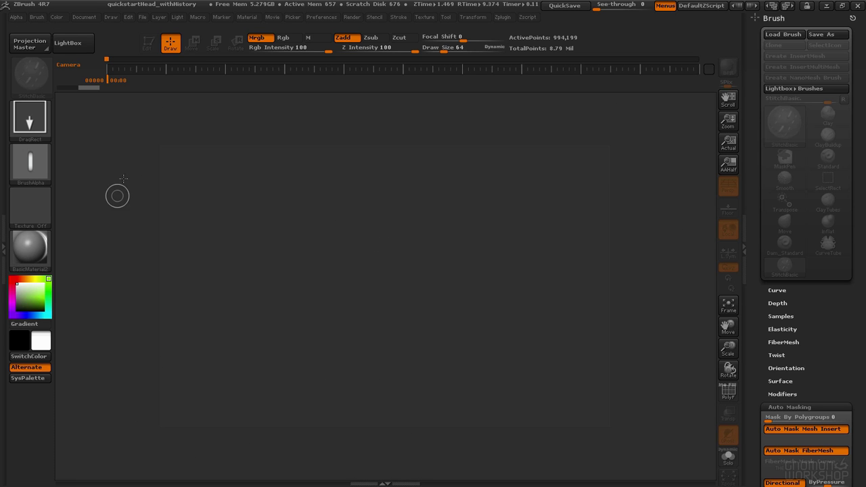
{"action": "left_click", "coordinate": [84, 17]}
{"action": "left_click", "coordinate": [84, 17]}
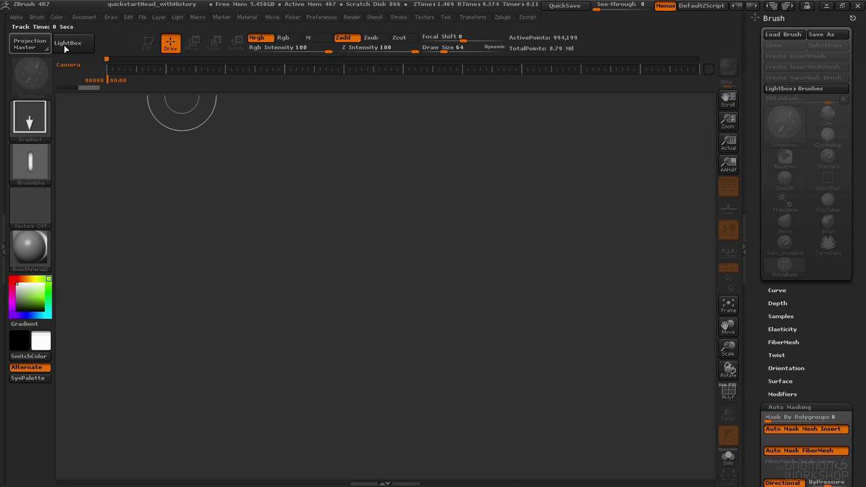
Step: Set the document's background color to white, and replace it with a medium gray chosen in the color picker
{"action": "left_click", "coordinate": [285, 68]}
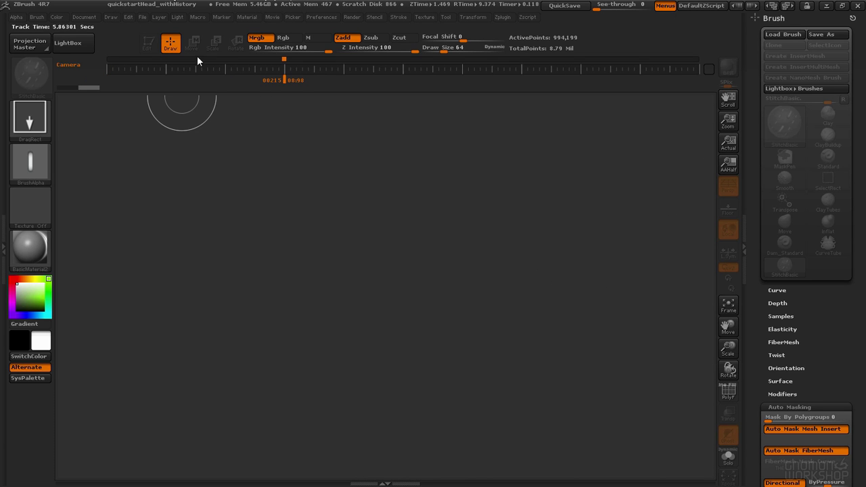
{"action": "left_click", "coordinate": [85, 17]}
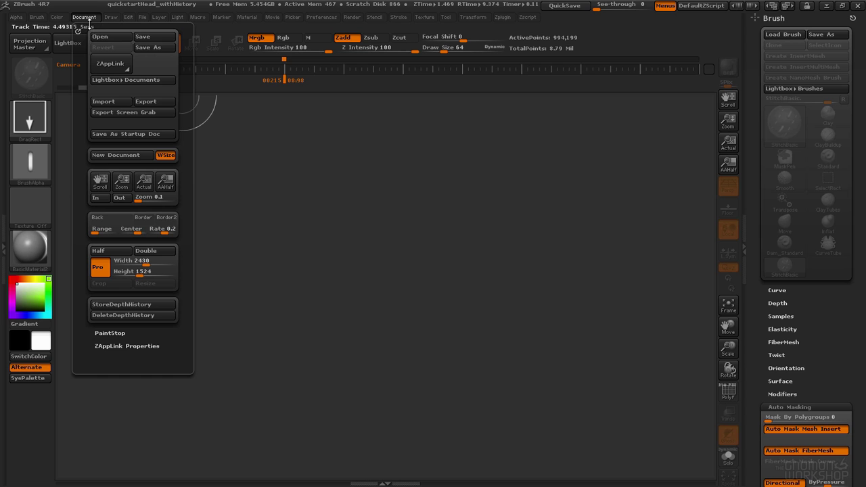
{"action": "left_click", "coordinate": [103, 220]}
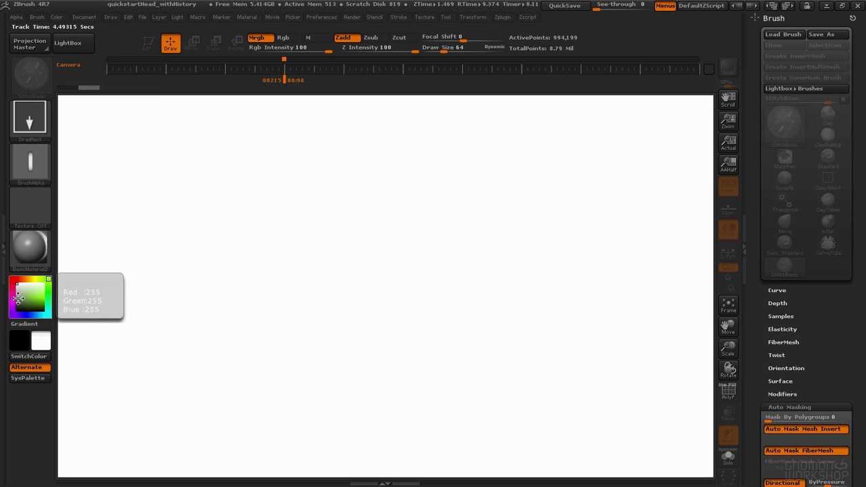
{"action": "left_click", "coordinate": [18, 298]}
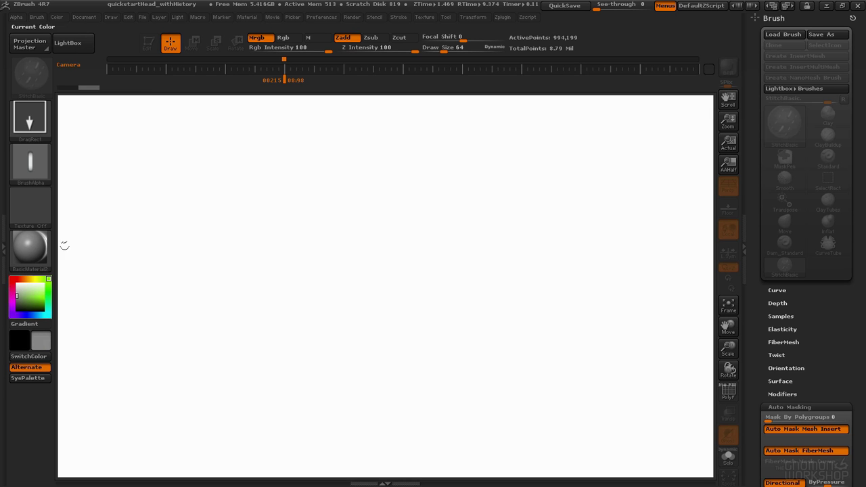
{"action": "left_click", "coordinate": [94, 18]}
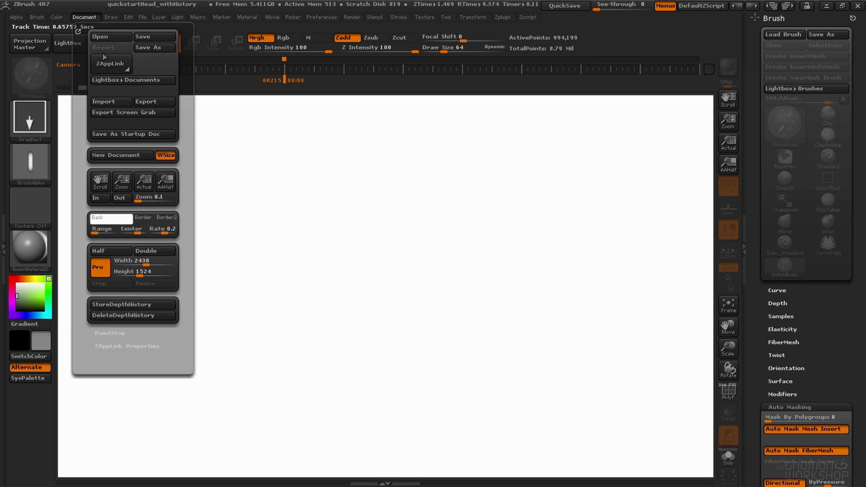
{"action": "left_click", "coordinate": [118, 222]}
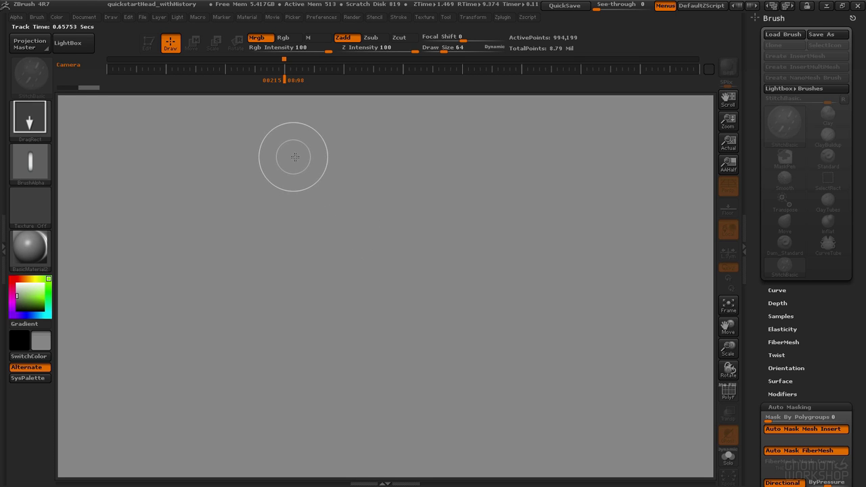
{"action": "left_click", "coordinate": [85, 17]}
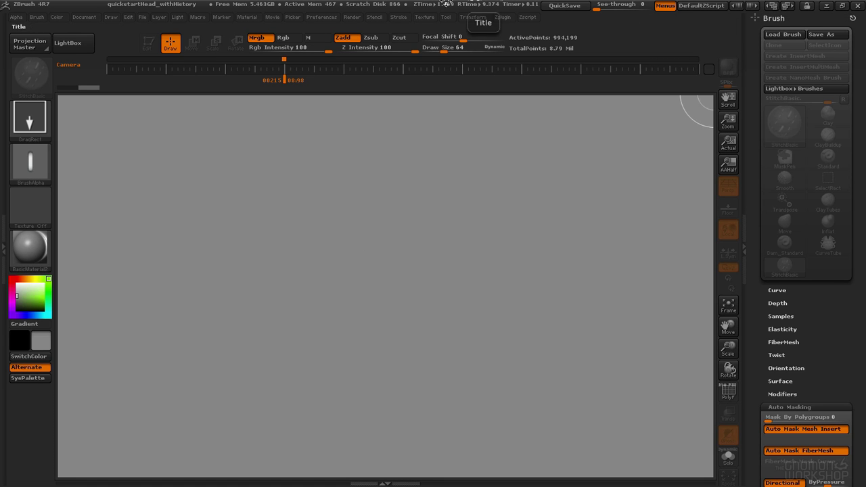
Step: Open the Icolors preferences and look through the interface color swatches and button opacity settings
{"action": "left_click", "coordinate": [324, 17]}
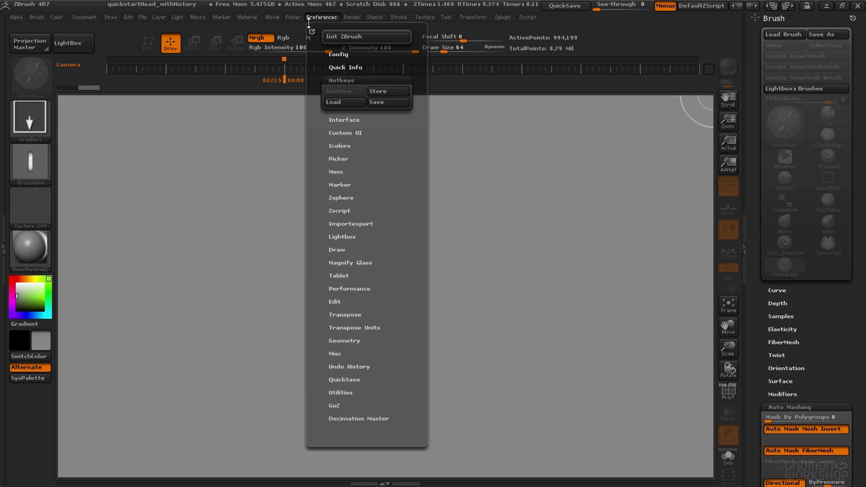
{"action": "left_click", "coordinate": [345, 133]}
{"action": "left_click", "coordinate": [348, 182]}
{"action": "left_click", "coordinate": [338, 224]}
{"action": "left_click_drag", "start_coordinate": [356, 271], "coordinate": [323, 251]}
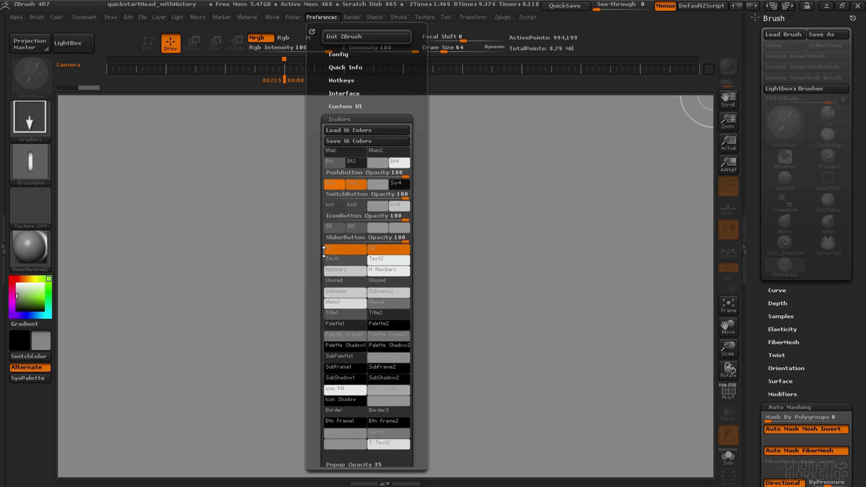